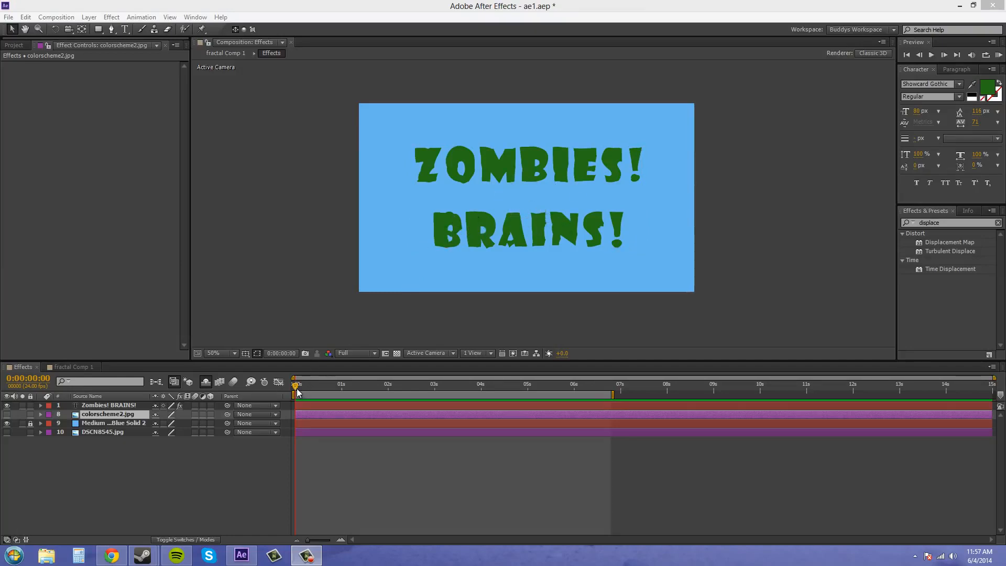
# Preview the title animation from the start of the composition at full zoom.
pyautogui.moveTo(296, 389)
pyautogui.mouseDown()
pyautogui.moveTo(608, 406)
pyautogui.moveTo(292, 401)
pyautogui.mouseUp()
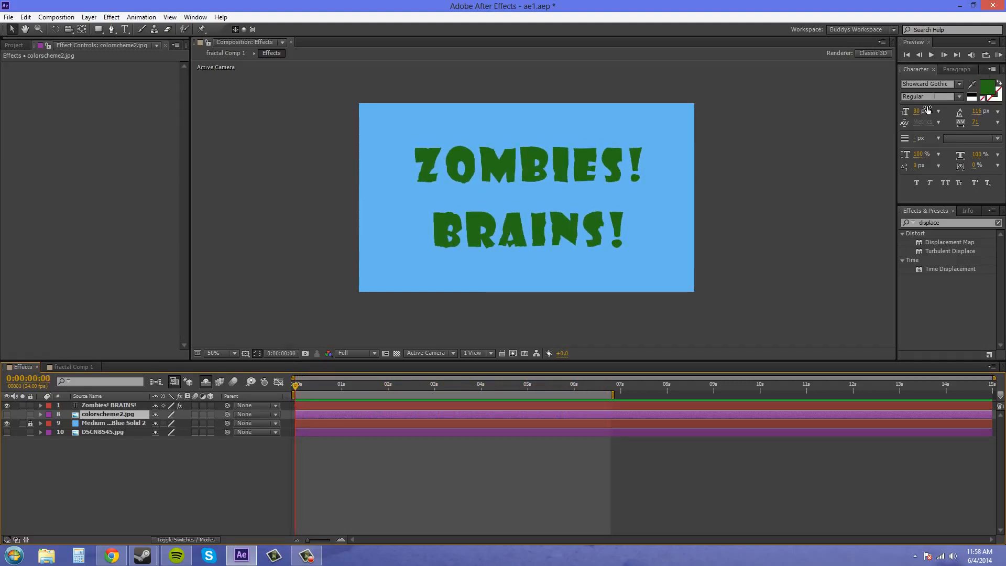
pyautogui.press('space')
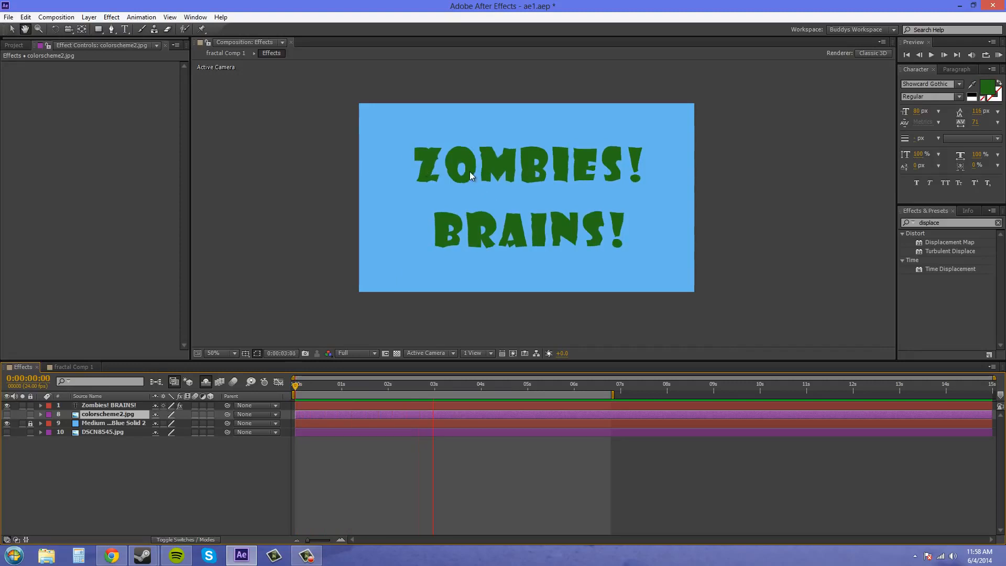
pyautogui.scroll(1, 564, 314)
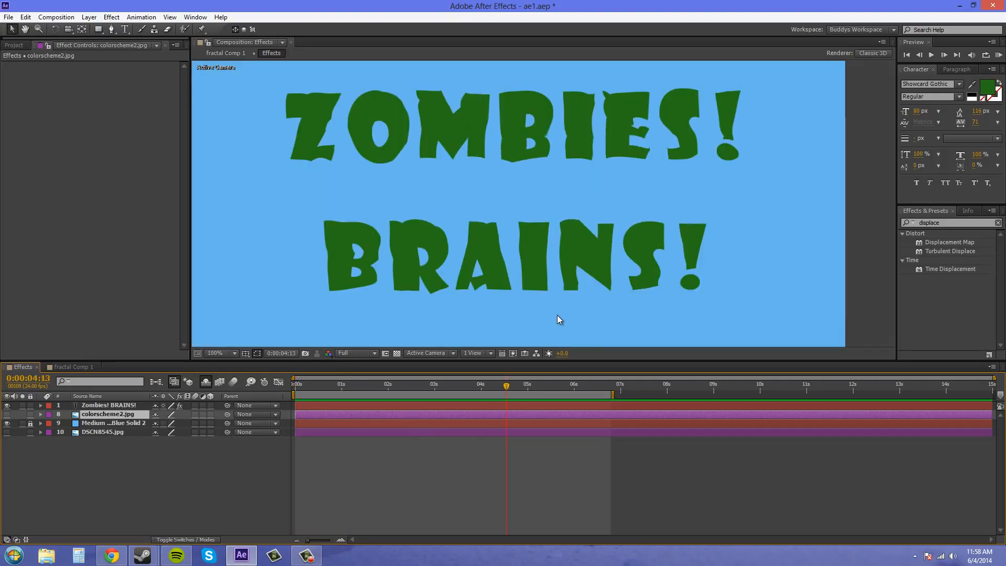
pyautogui.press('space')
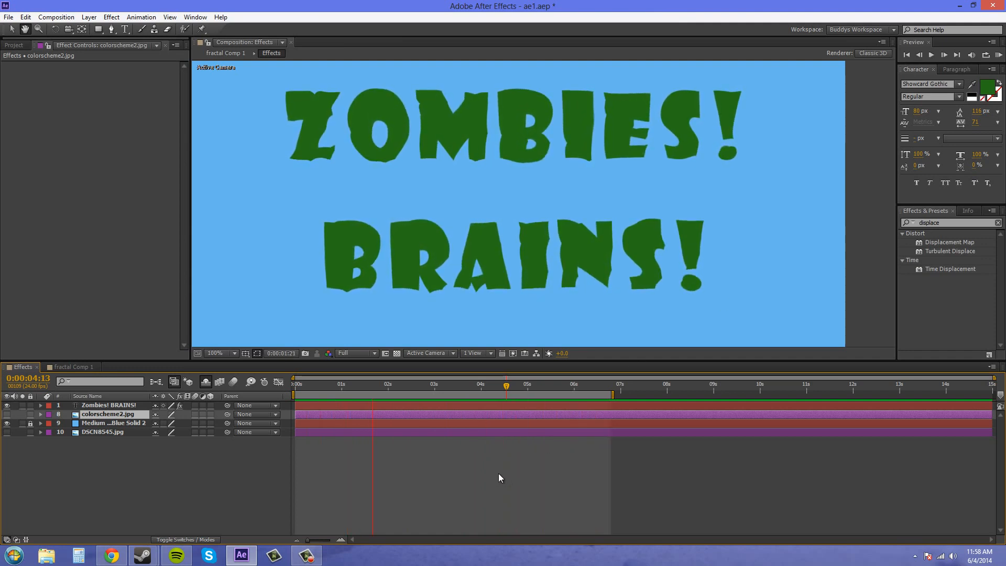
pyautogui.press('space')
pyautogui.press(',')
pyautogui.press(',')
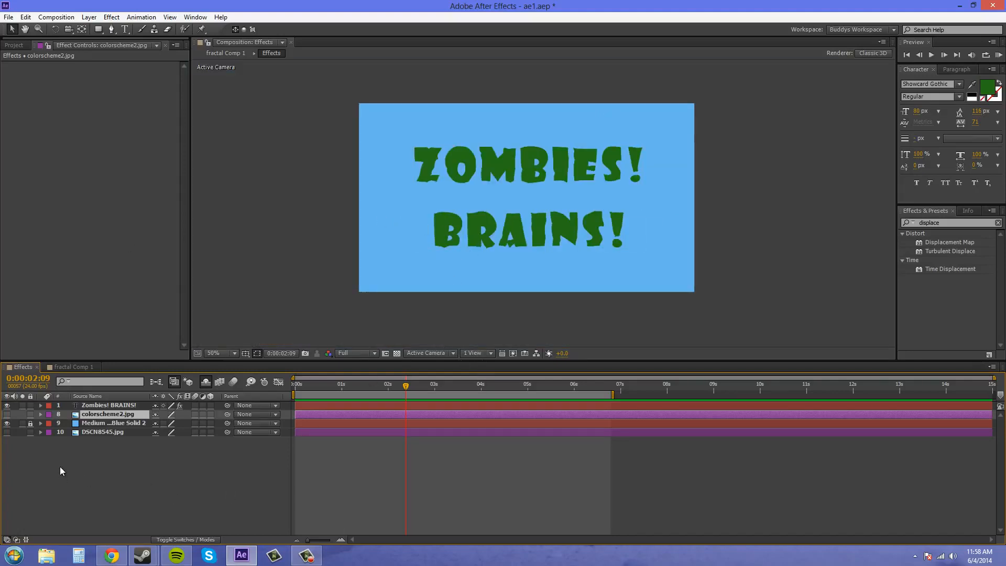
# Remove the existing effect from the Zombies! BRAINS! text layer.
pyautogui.click(110, 407)
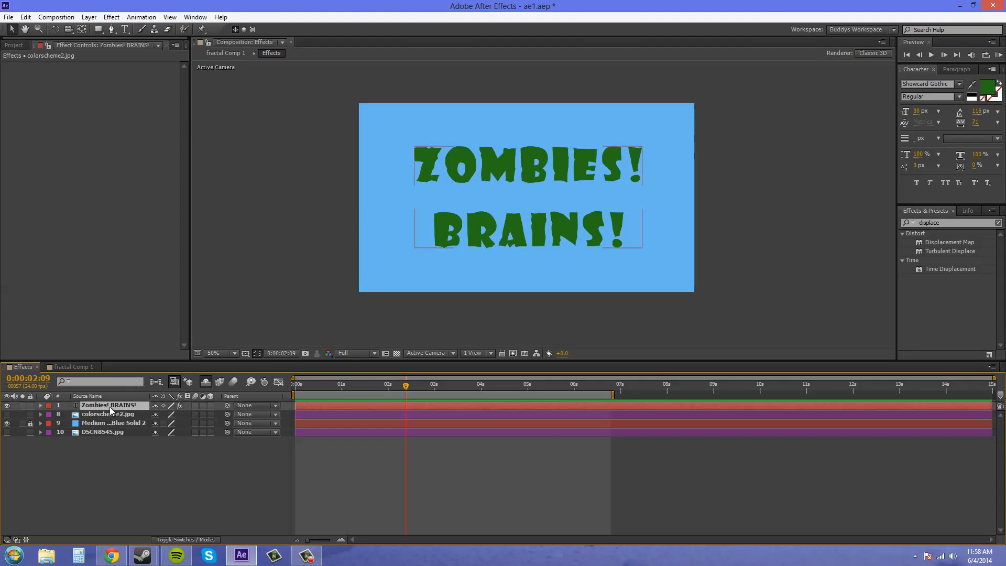
pyautogui.click(42, 65)
pyautogui.press('Delete')
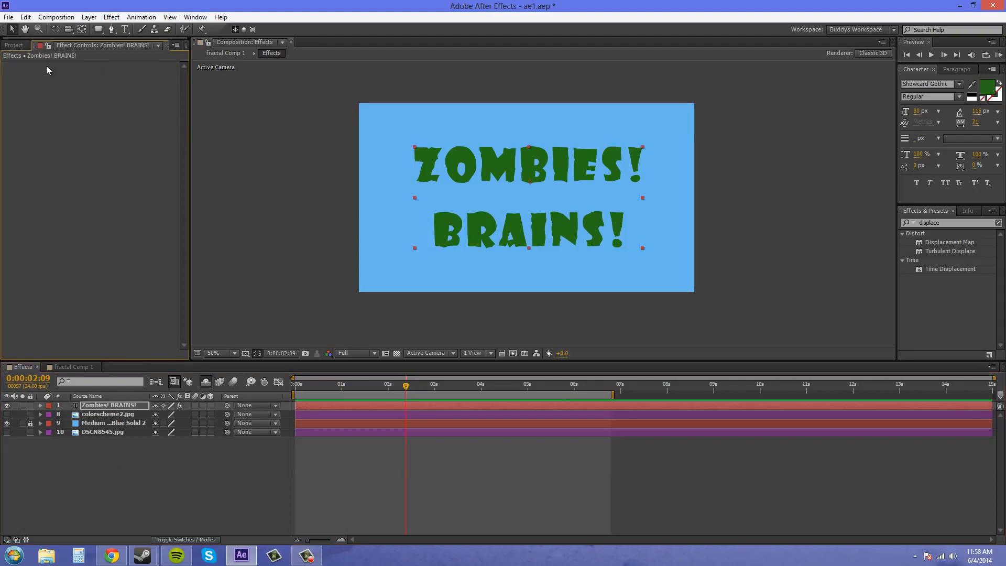
pyautogui.click(120, 458)
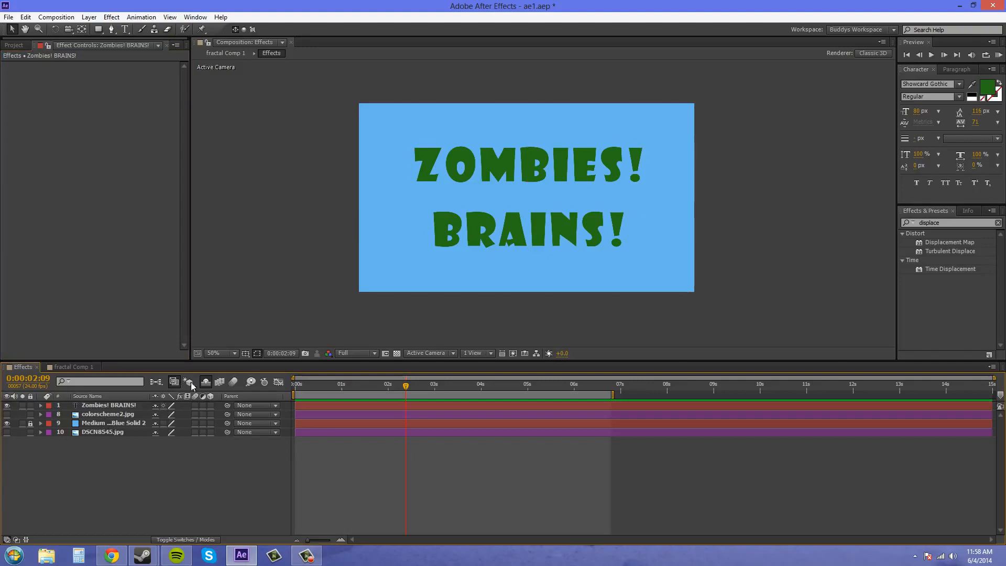
pyautogui.hotkey('ctrl', 'v')
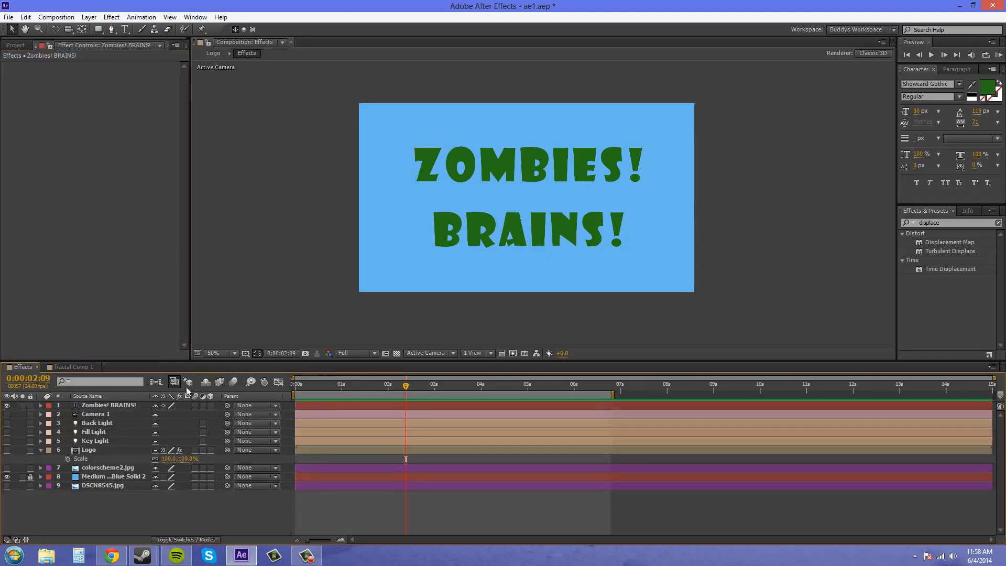
pyautogui.click(205, 382)
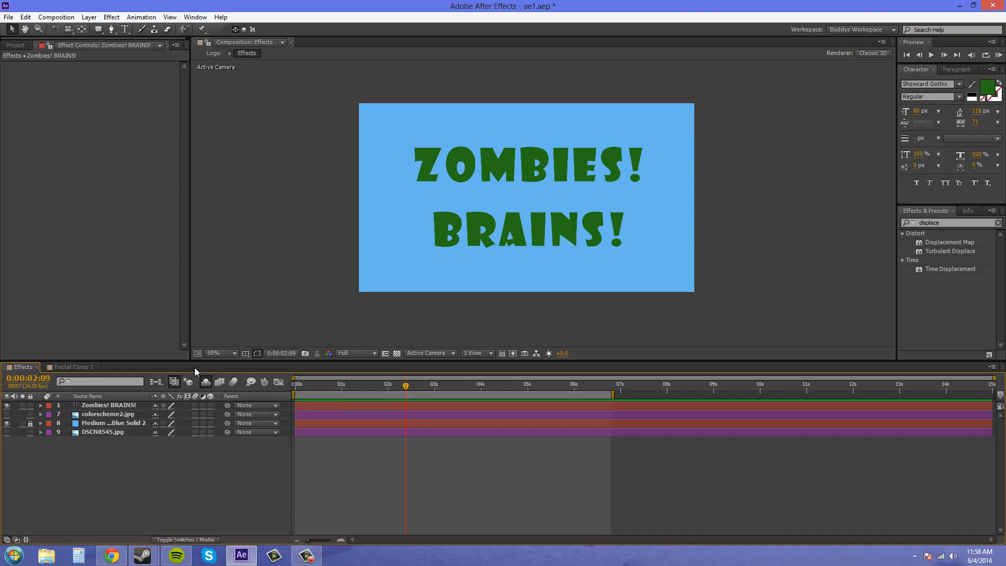
# Close the Fractal Comp 1 timeline tab, leaving the shy layers hidden.
pyautogui.click(78, 367)
pyautogui.click(98, 367)
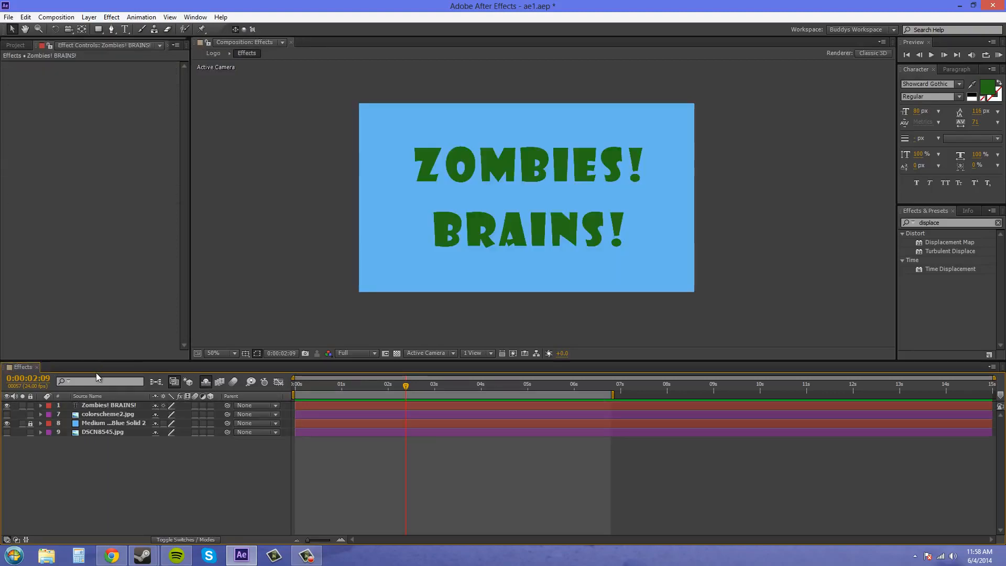
pyautogui.click(114, 406)
pyautogui.click(204, 382)
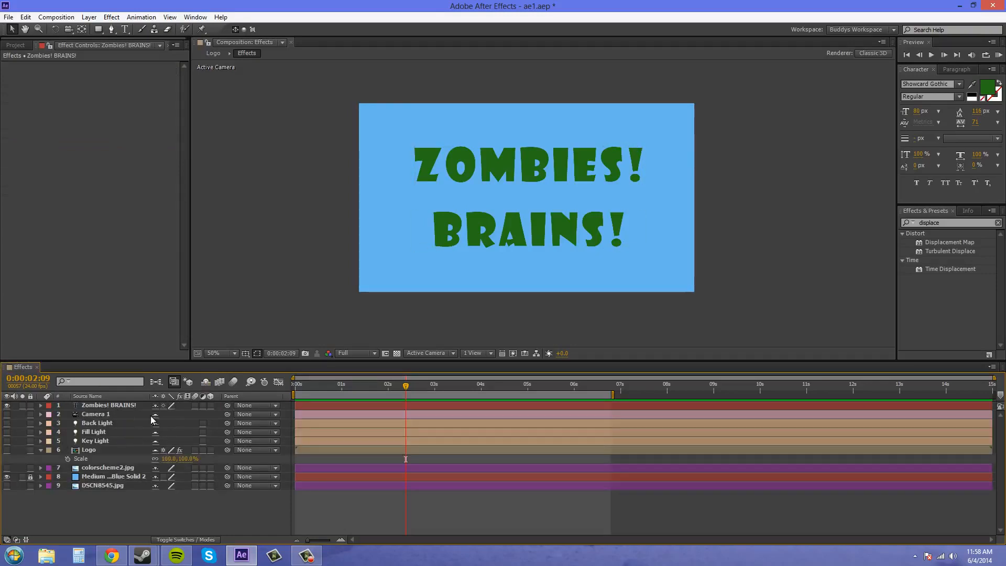
pyautogui.click(206, 383)
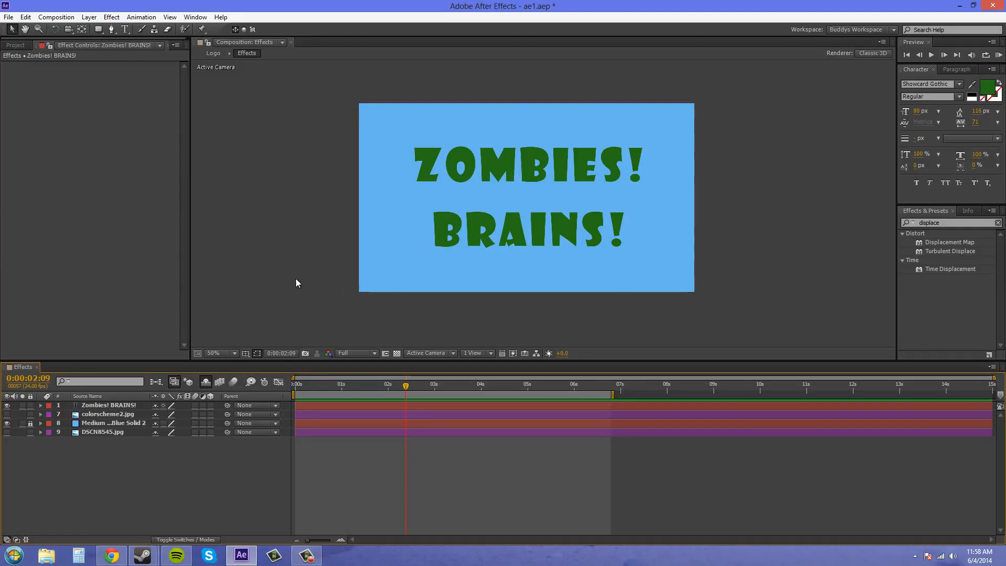
# Search the effects for displace and apply Displacement Map to the Zombies! BRAINS! text layer.
pyautogui.click(949, 223)
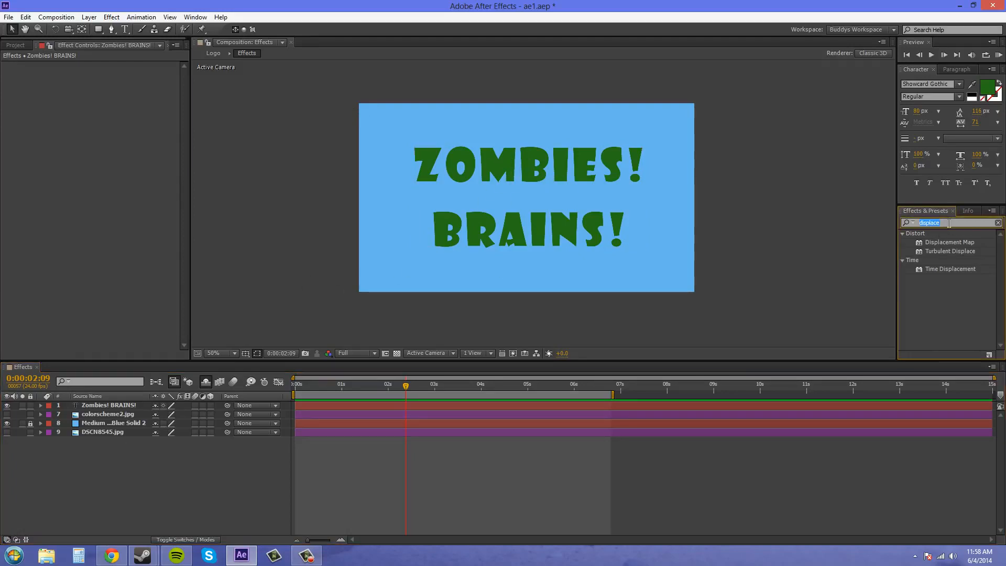
pyautogui.press('BackSpace')
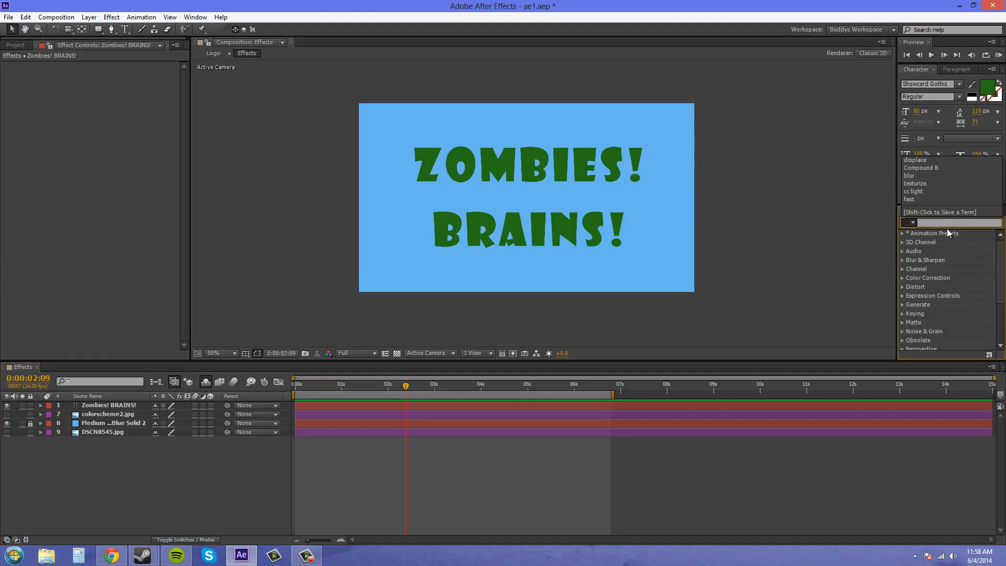
pyautogui.click(931, 222)
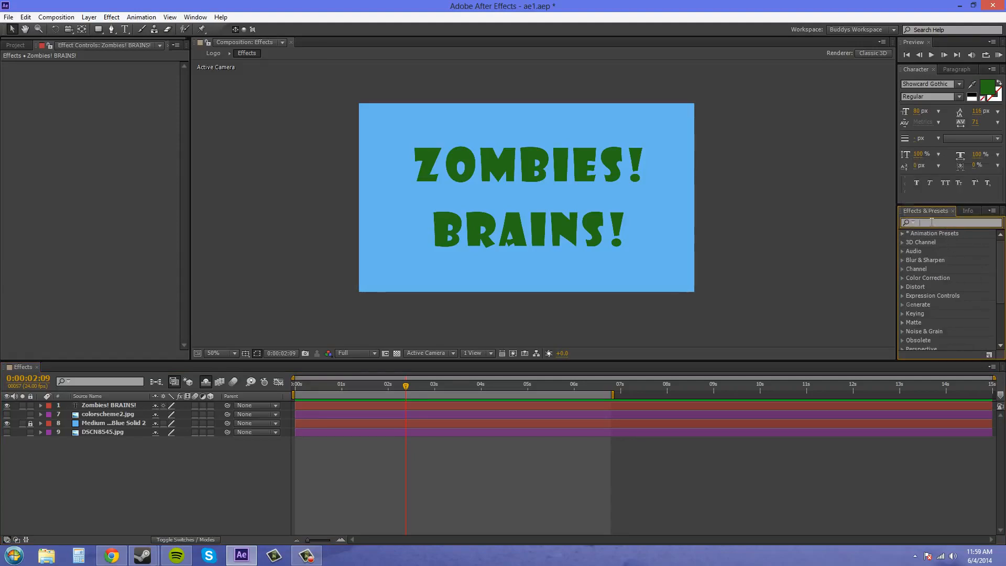
pyautogui.write('displace')
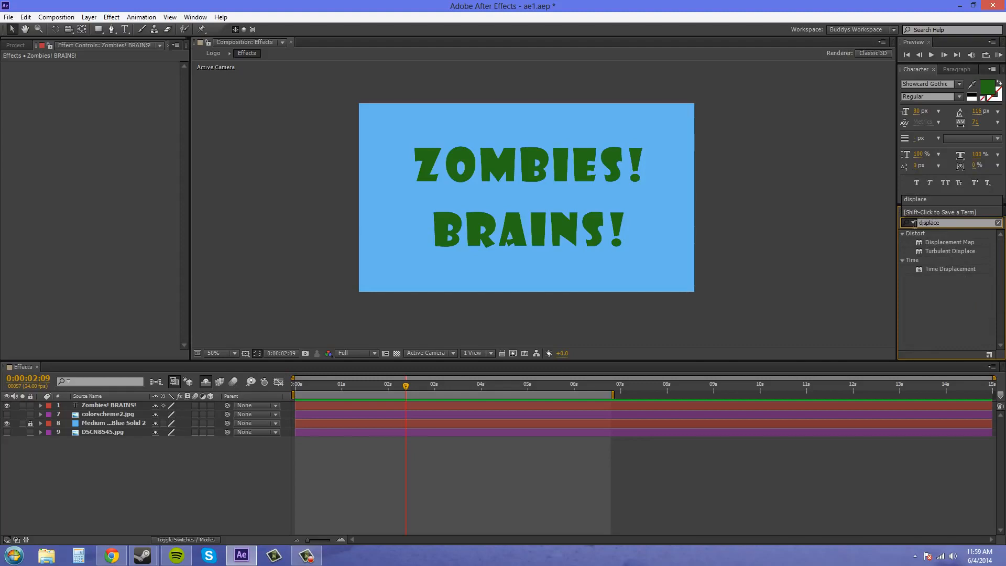
pyautogui.click(941, 242)
pyautogui.moveTo(951, 244); pyautogui.dragTo(492, 230)
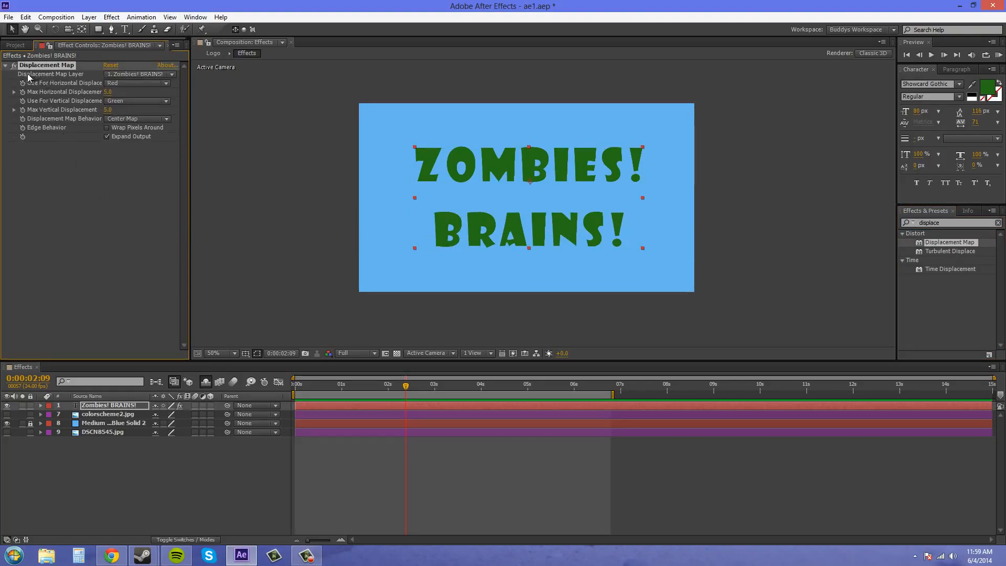
# Examine the Displacement Map layer and horizontal displacement channel options.
pyautogui.click(124, 75)
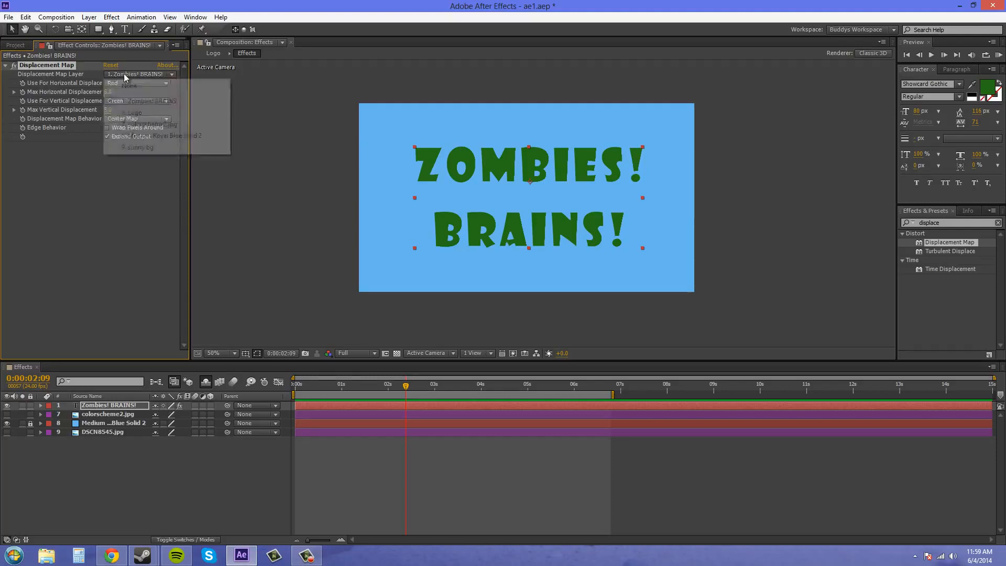
pyautogui.click(88, 201)
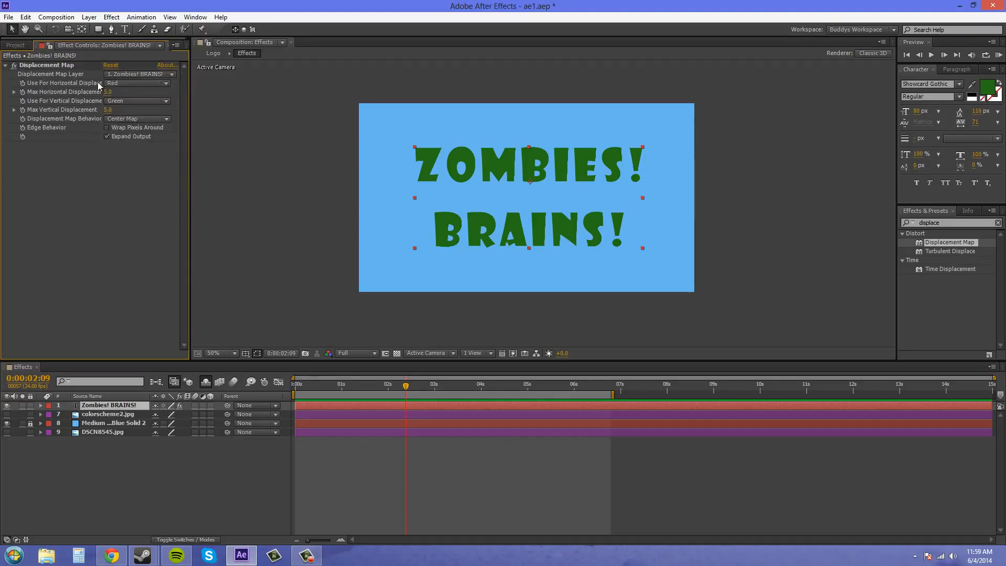
pyautogui.click(137, 84)
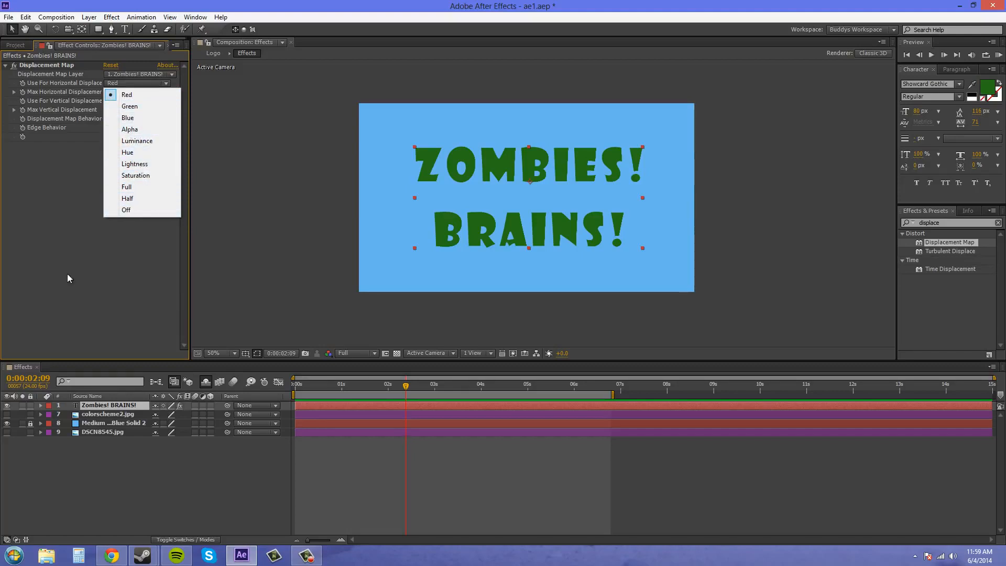
pyautogui.click(75, 213)
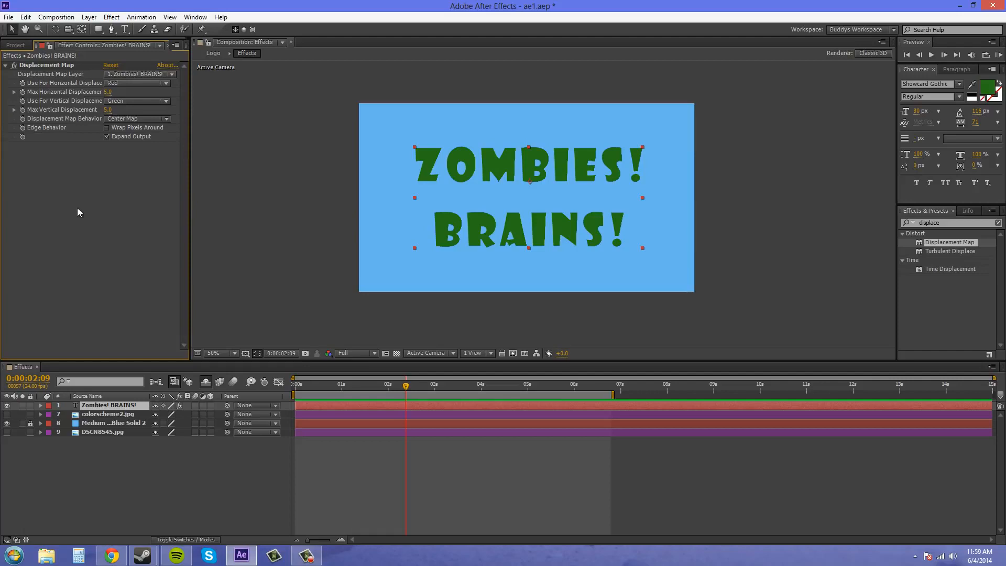
pyautogui.click(147, 465)
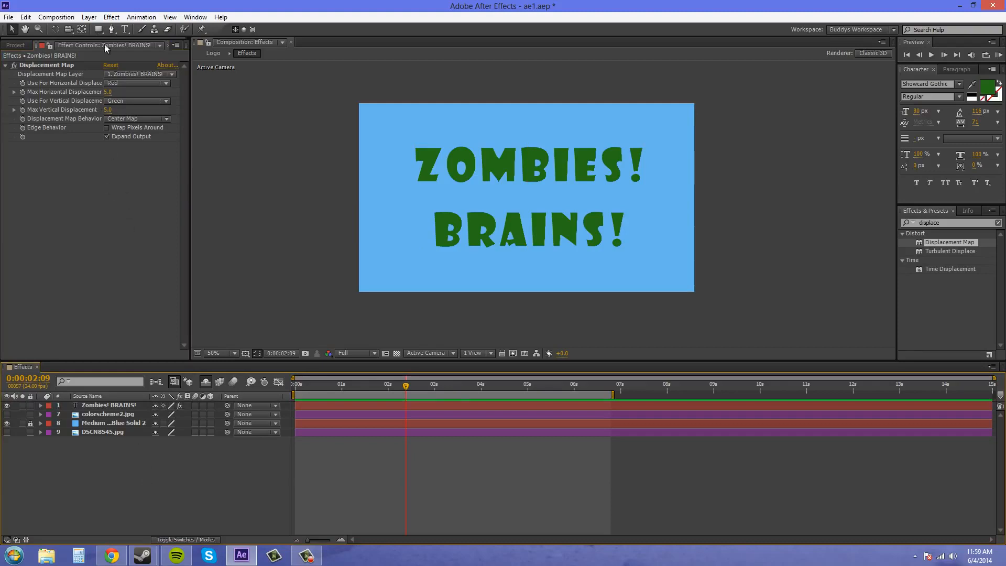
# Create a new comp-sized white solid layer named FactalNoise.
pyautogui.click(89, 18)
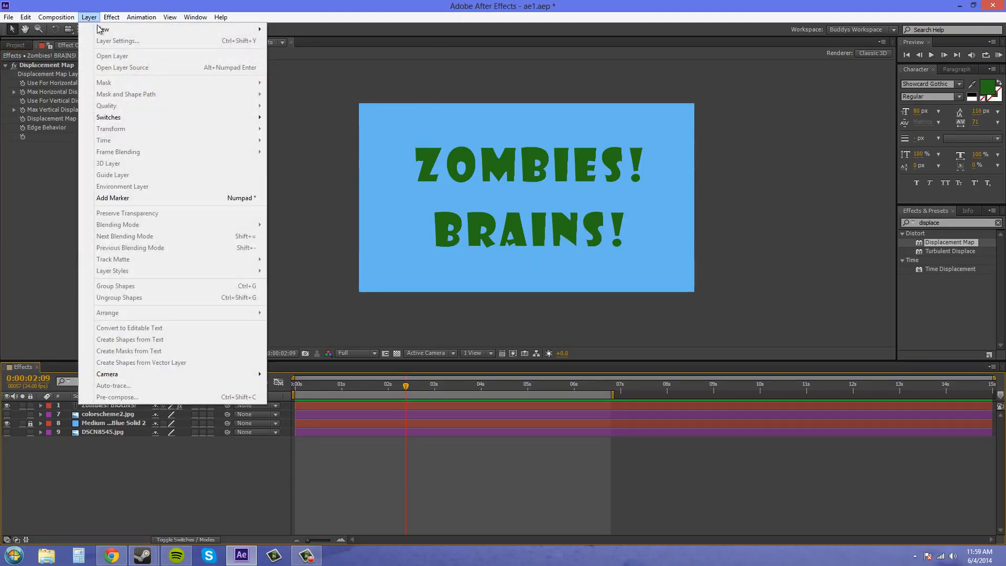
pyautogui.press('Escape')
pyautogui.click(88, 18)
pyautogui.moveTo(130, 27)
pyautogui.click(290, 42)
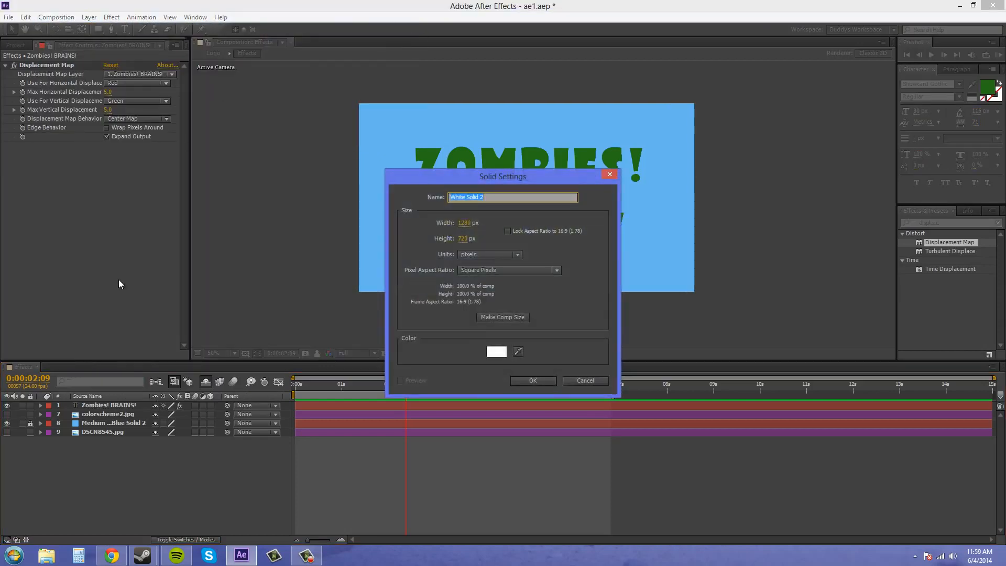
pyautogui.write('FactalNoise')
pyautogui.click(516, 318)
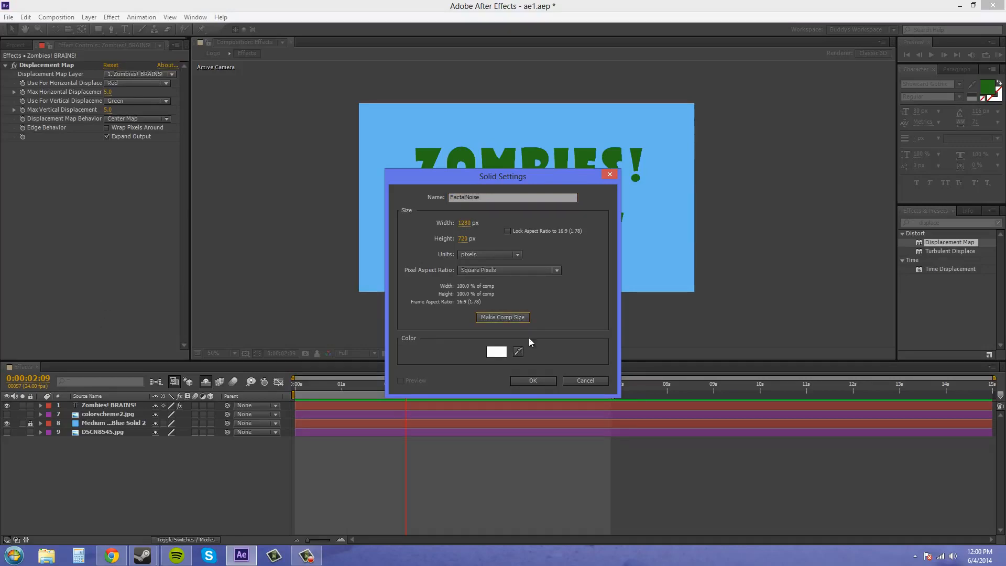
pyautogui.click(539, 380)
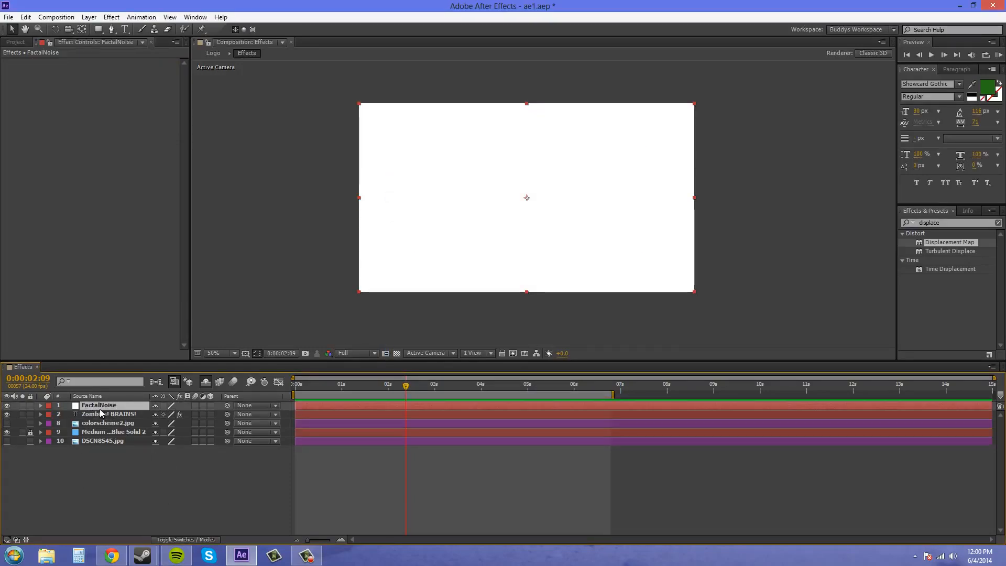
# Apply the Fractal Noise effect to the FactalNoise solid.
pyautogui.click(111, 18)
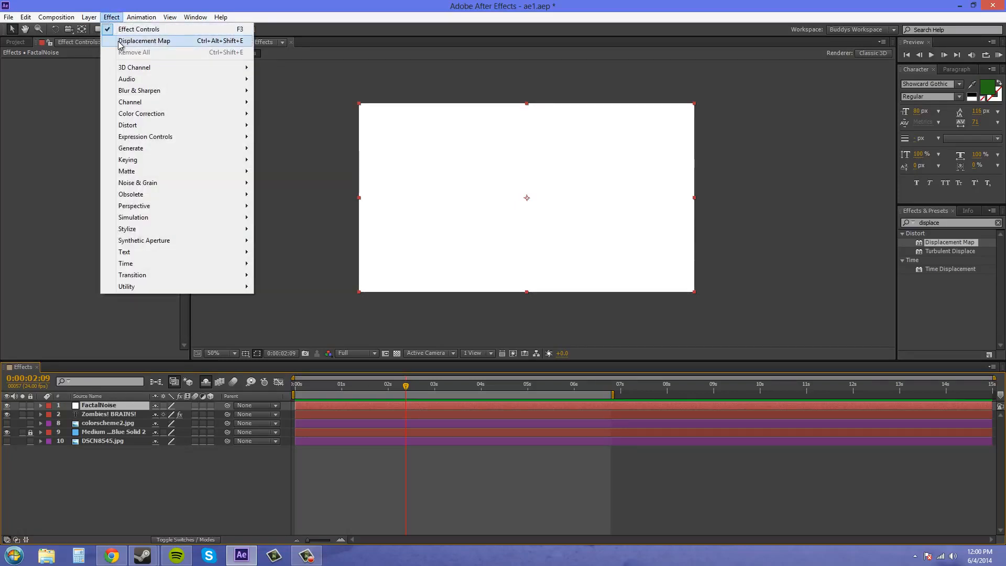
pyautogui.moveTo(156, 189)
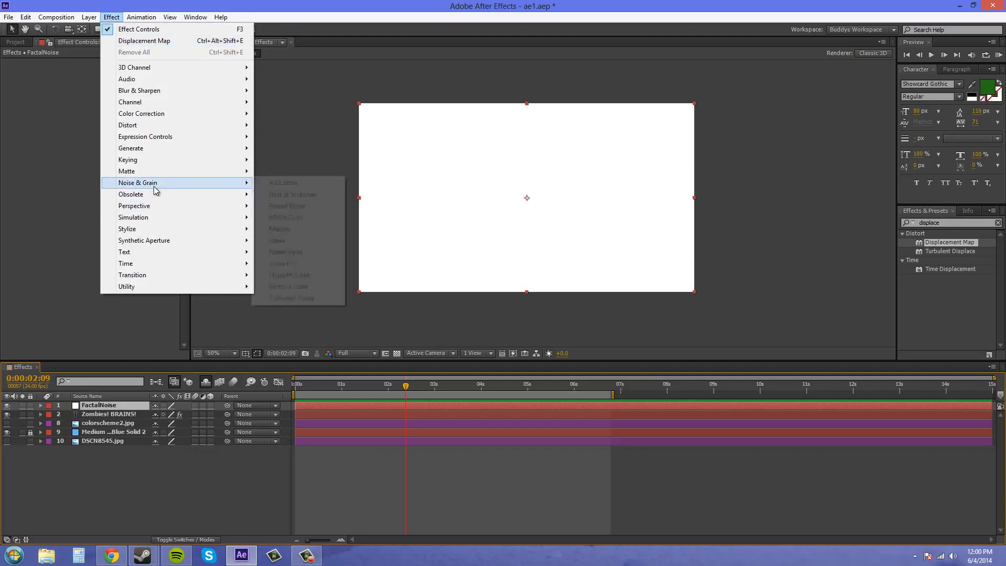
pyautogui.click(291, 210)
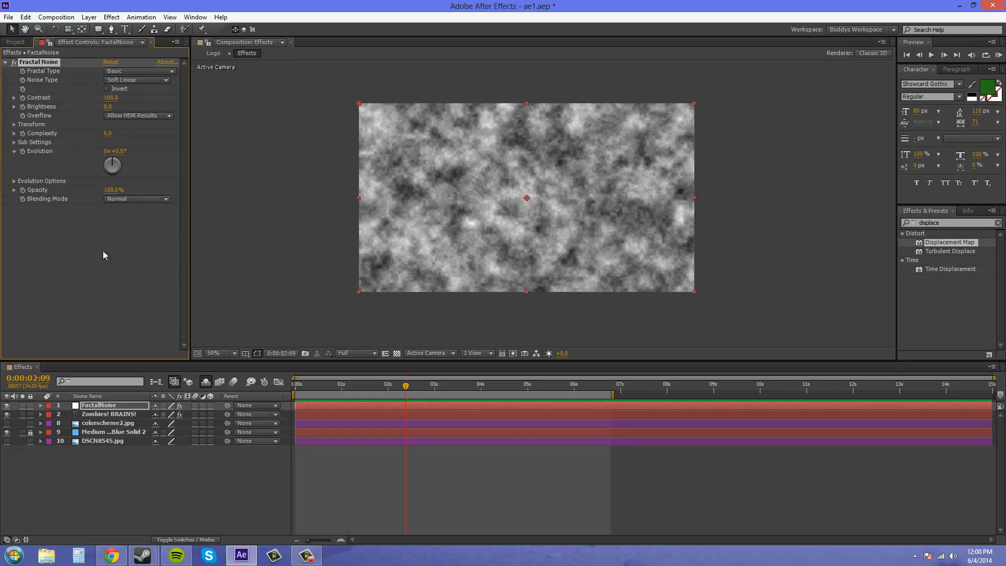
pyautogui.click(78, 231)
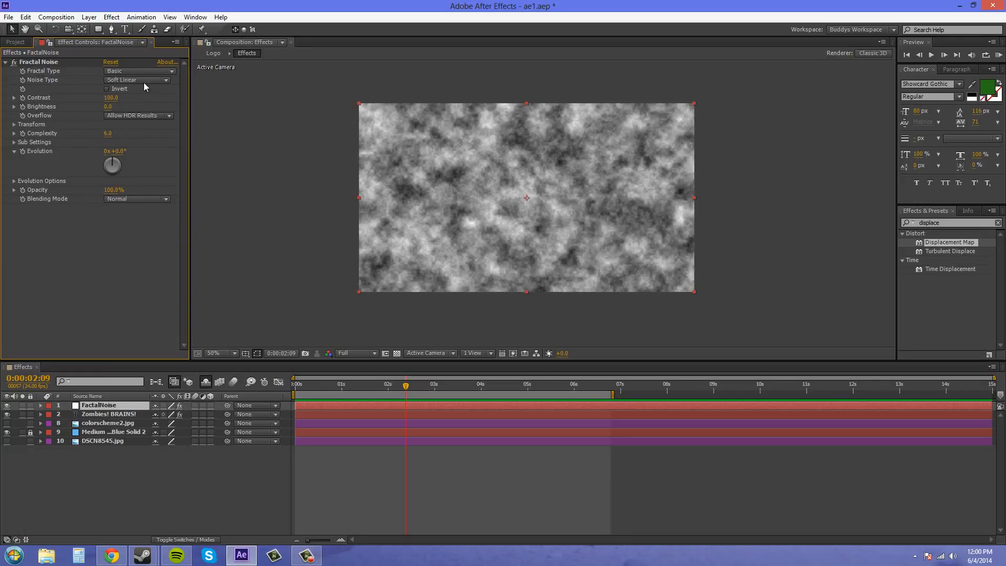
# Set the Fractal Noise type to Smeary and raise its Contrast to 140.
pyautogui.click(135, 71)
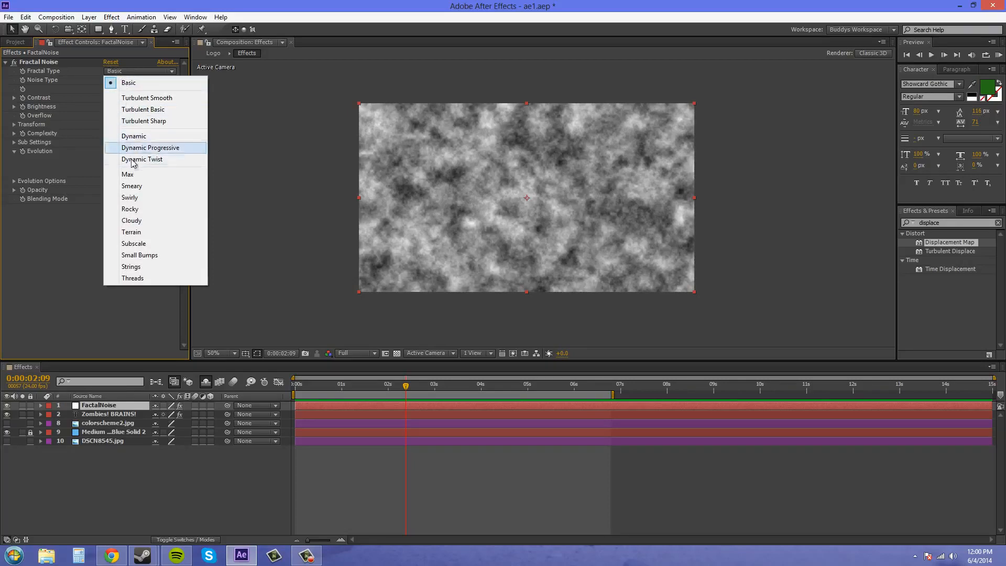
pyautogui.click(132, 186)
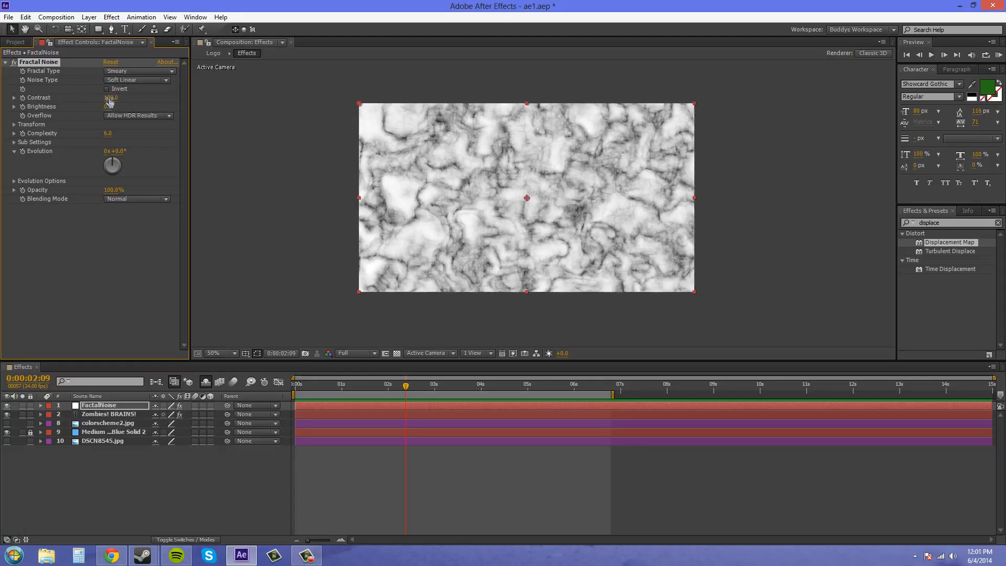
pyautogui.moveTo(111, 98); pyautogui.dragTo(133, 101)
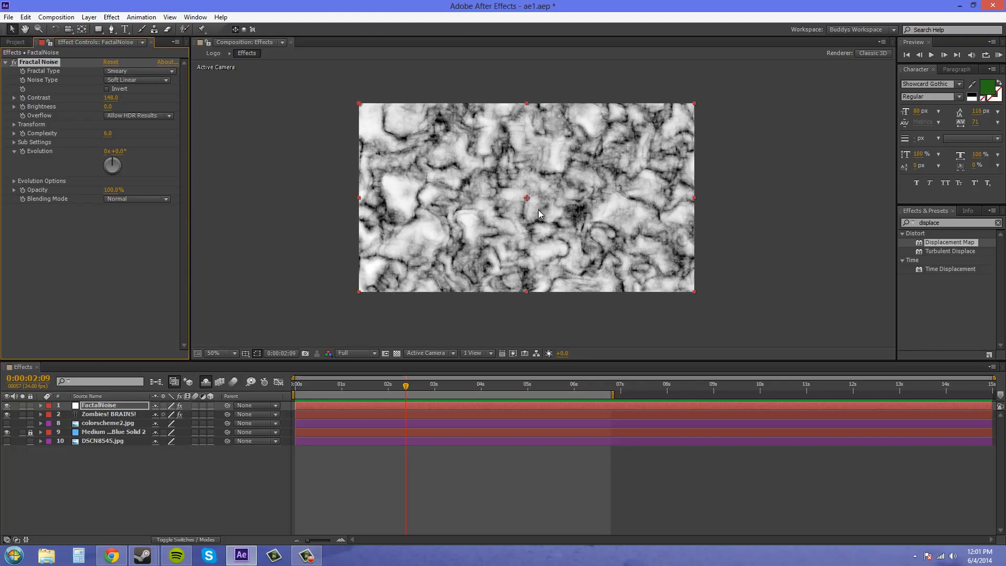
pyautogui.scroll(2, 539, 210)
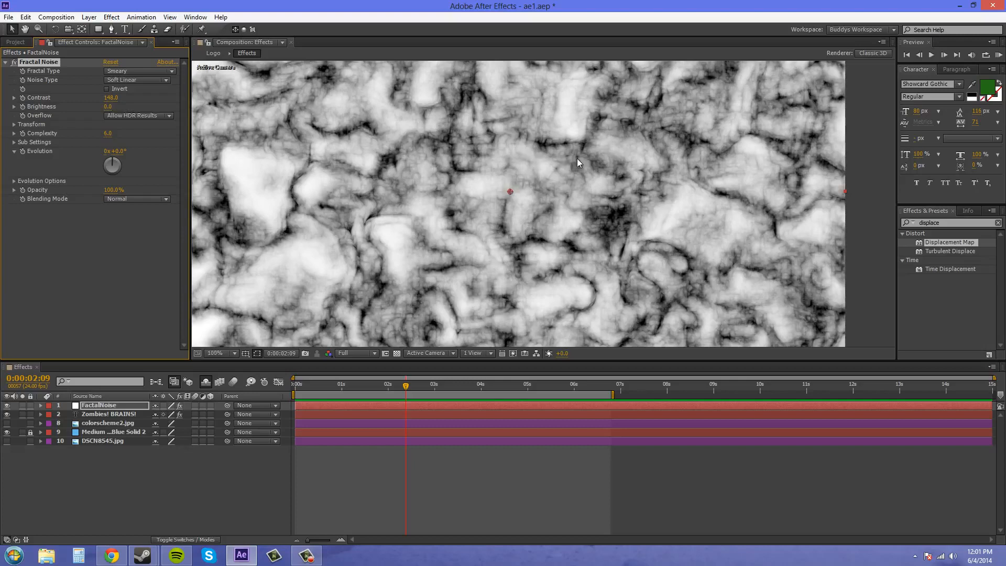
# Set the Fractal Noise Sub Influence to 0 and Sub Scaling to 10.
pyautogui.scroll(-2, 577, 159)
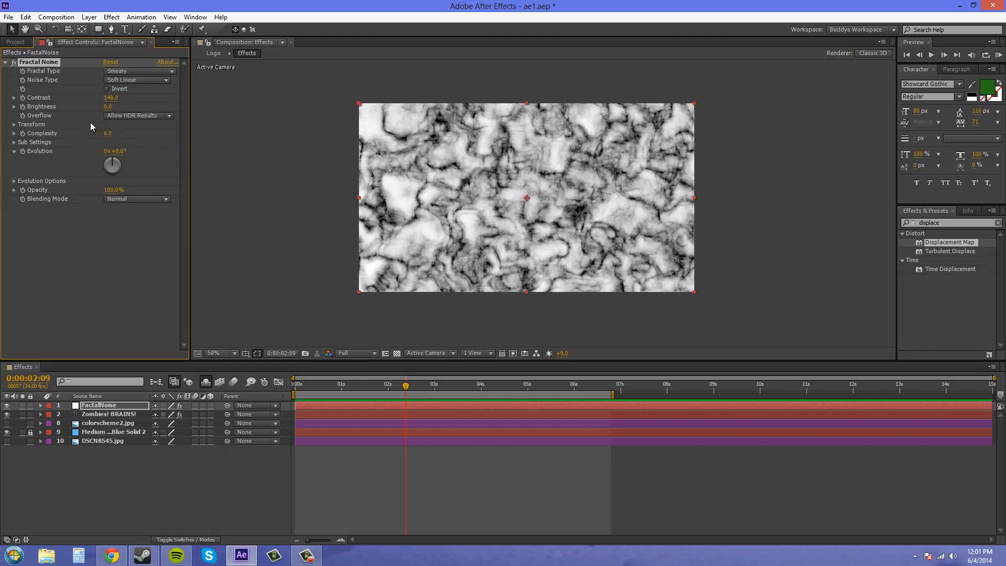
pyautogui.click(14, 142)
pyautogui.click(108, 151)
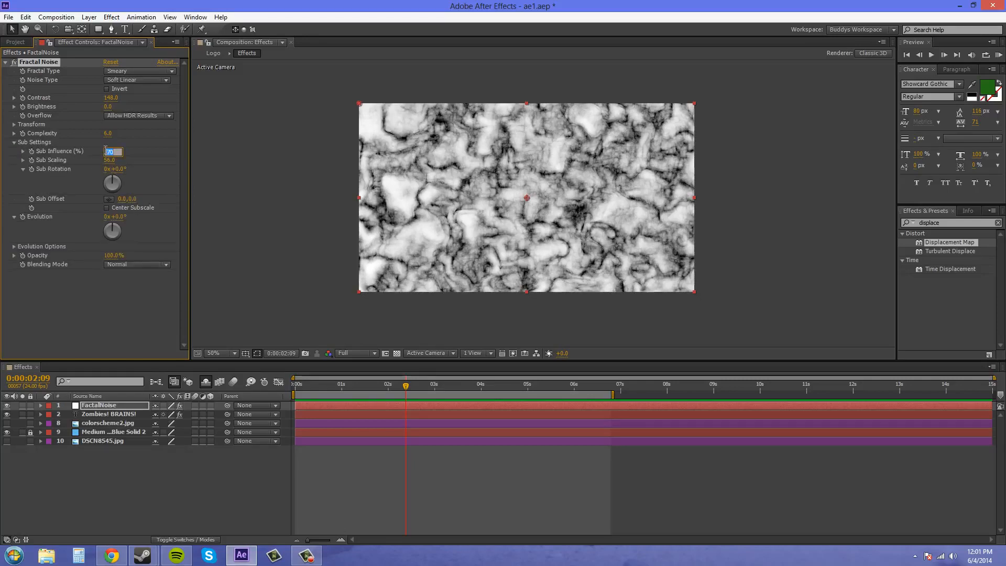
pyautogui.write('0')
pyautogui.click(143, 298)
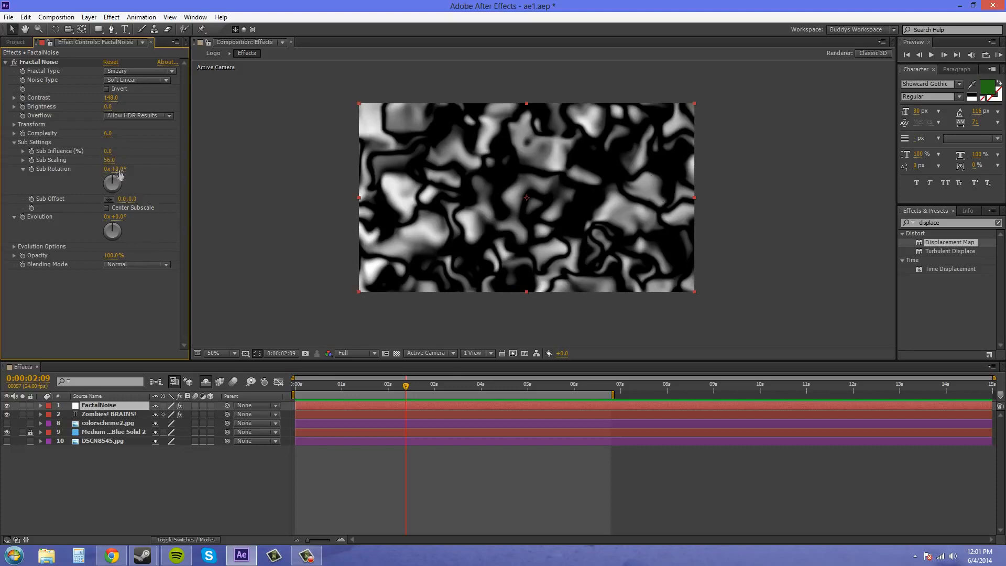
pyautogui.click(109, 160)
pyautogui.write('10')
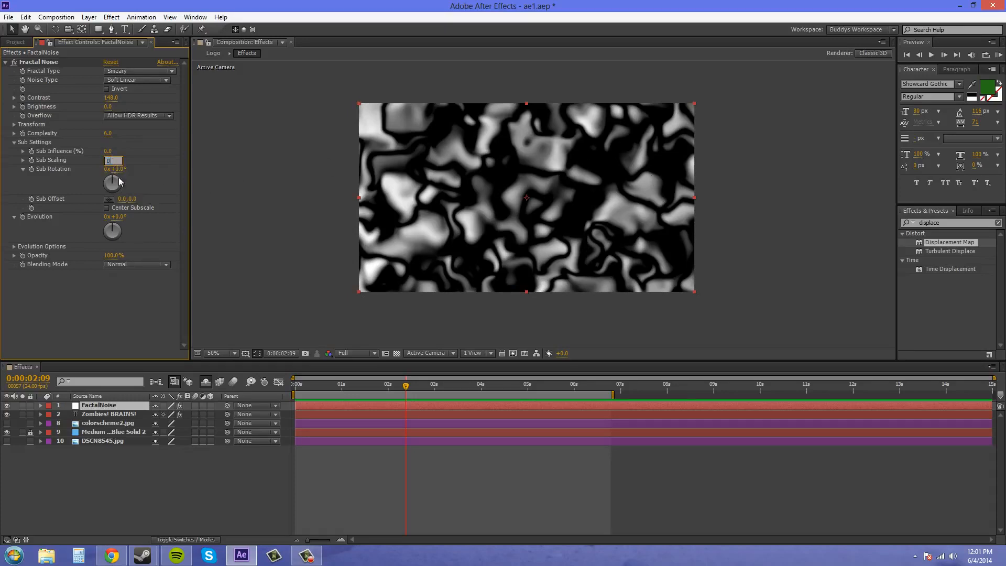
pyautogui.click(131, 314)
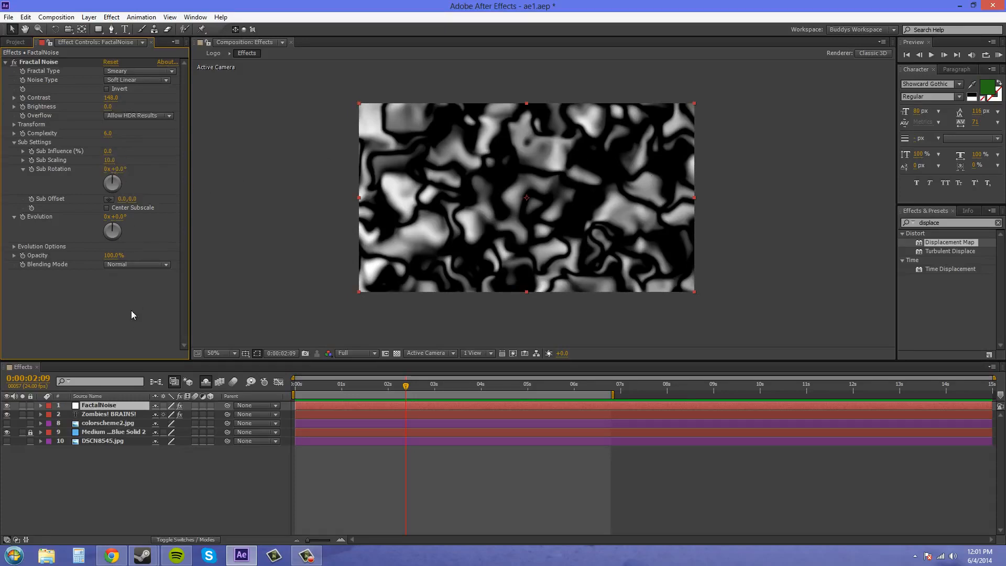
pyautogui.click(14, 143)
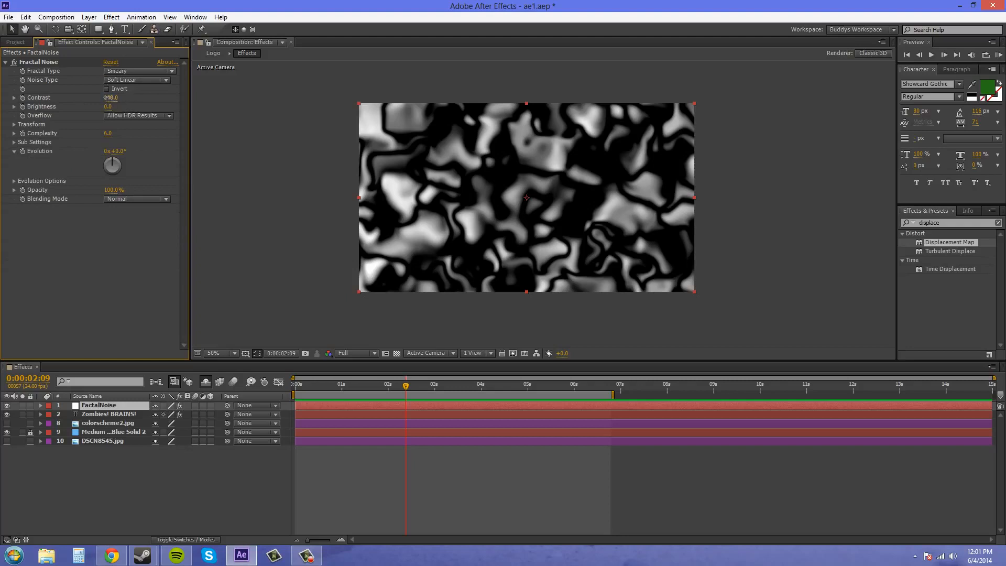
# Set the Fractal Noise Complexity to 5 and raise Contrast to about 128.
pyautogui.moveTo(108, 98); pyautogui.dragTo(86, 100)
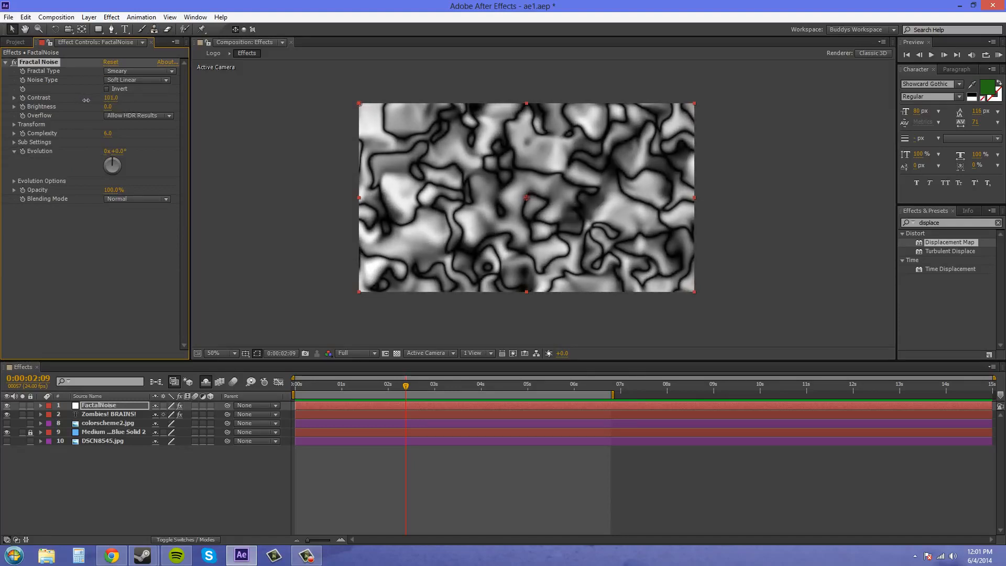
pyautogui.moveTo(108, 135); pyautogui.dragTo(29, 128)
pyautogui.moveTo(107, 133); pyautogui.dragTo(78, 134)
pyautogui.moveTo(2, 135); pyautogui.dragTo(1, 136)
pyautogui.click(107, 134)
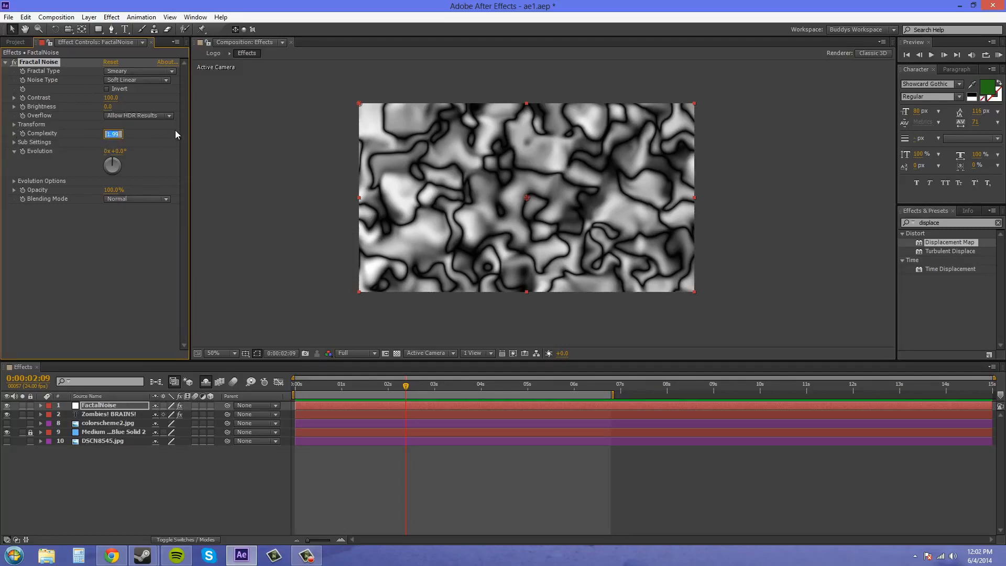
pyautogui.write('5')
pyautogui.press('Return')
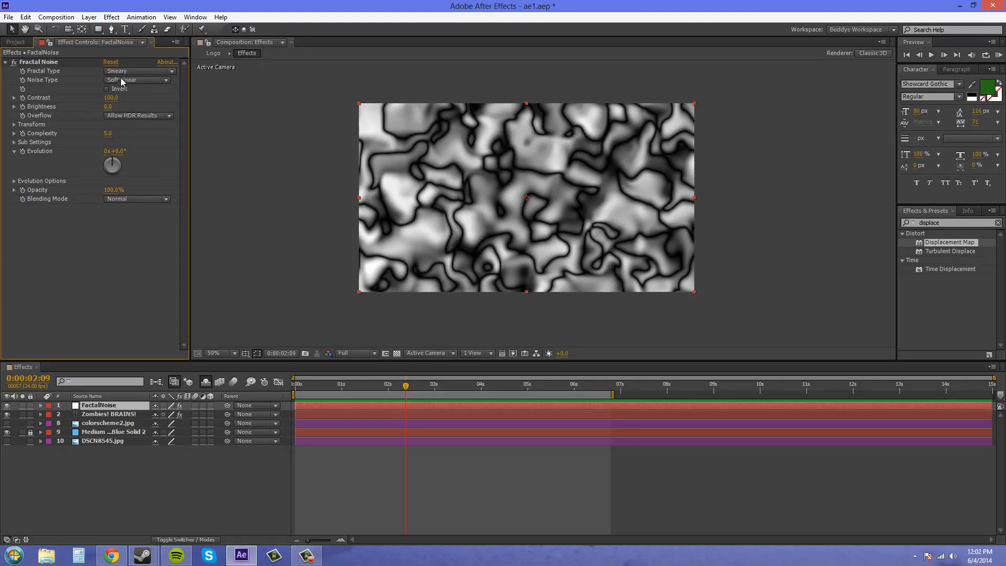
pyautogui.moveTo(110, 97); pyautogui.dragTo(126, 99)
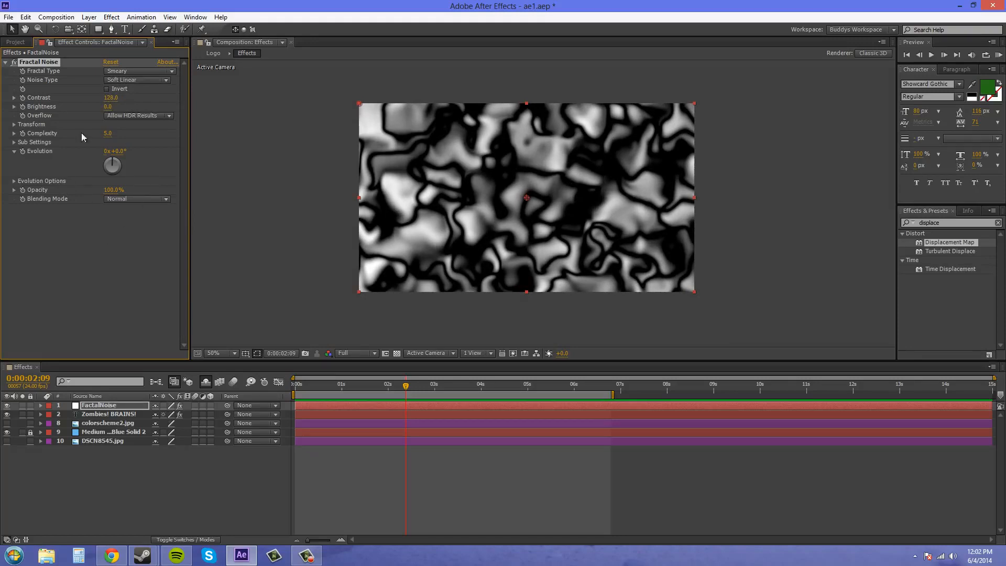
# Keyframe Evolution at the start and set it to 5 revolutions at the end of the work area.
pyautogui.moveTo(409, 388); pyautogui.dragTo(295, 387)
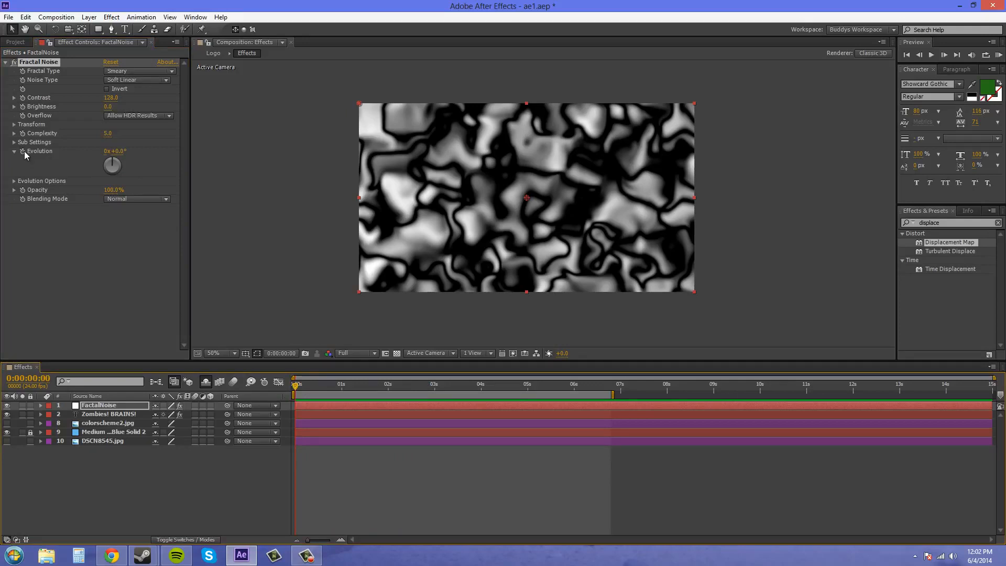
pyautogui.click(23, 151)
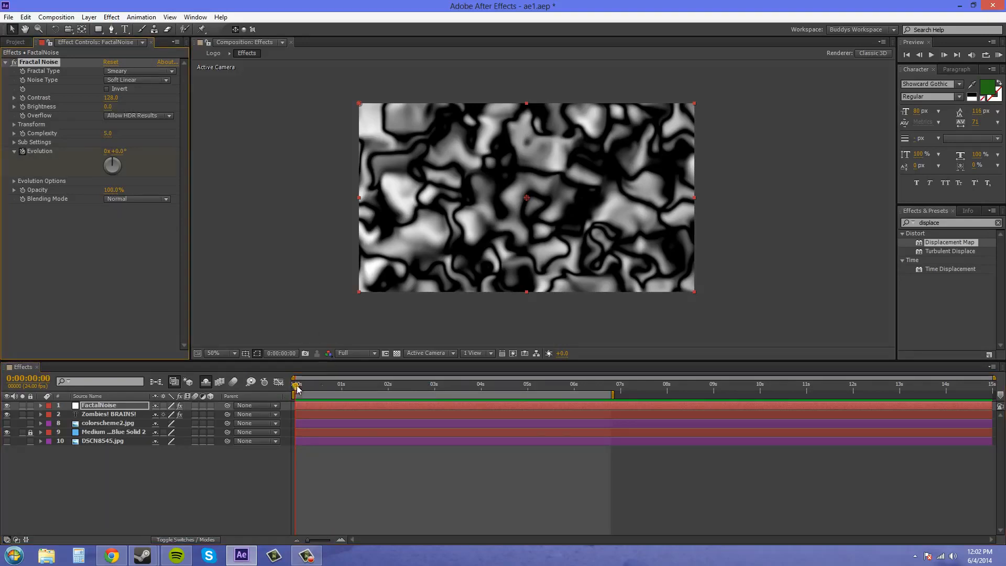
pyautogui.moveTo(297, 388); pyautogui.dragTo(614, 383)
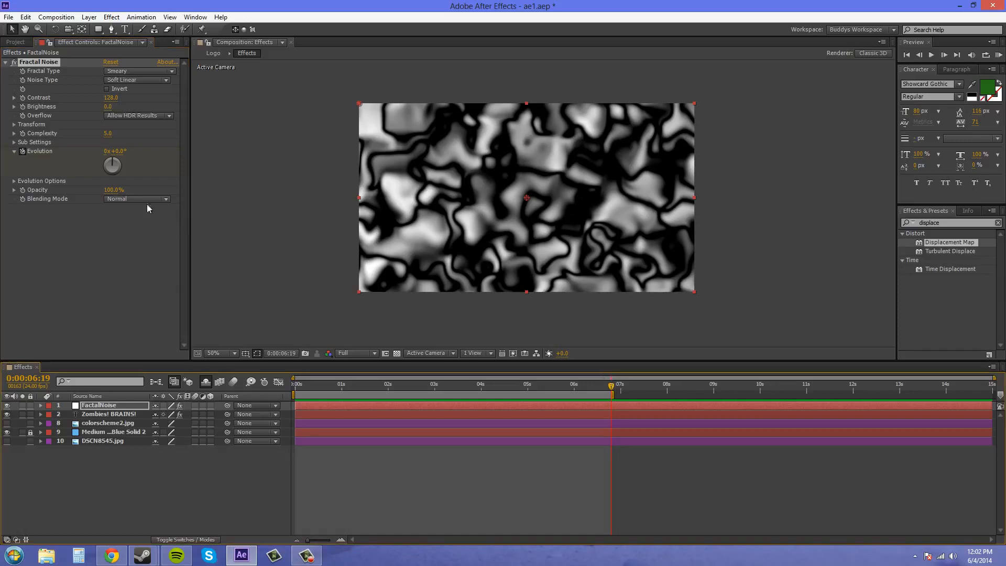
pyautogui.click(102, 150)
pyautogui.click(105, 151)
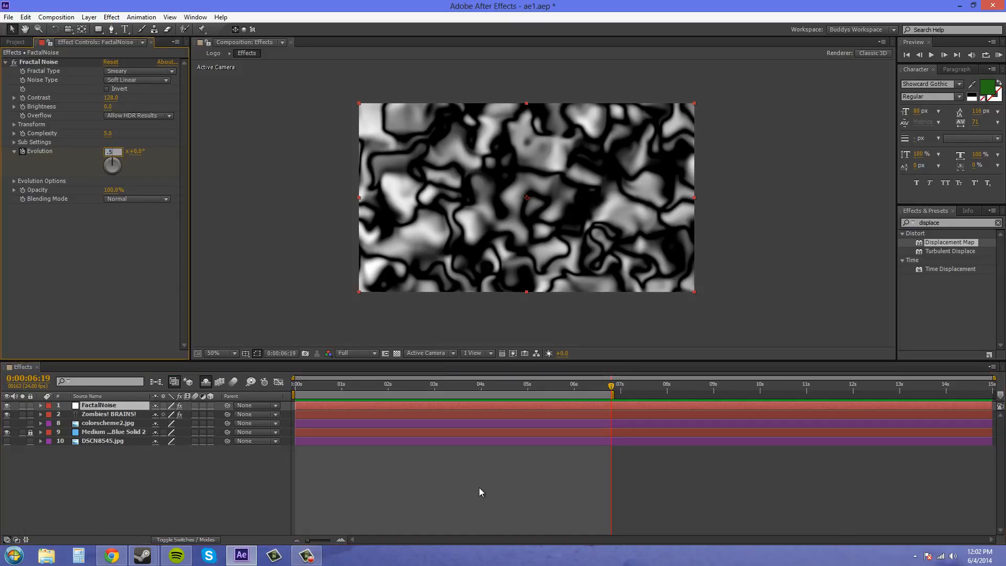
pyautogui.click(507, 496)
# Preview the noise animation and inspect its Red, Green and Alpha channels in the viewer.
pyautogui.moveTo(612, 387); pyautogui.dragTo(340, 392)
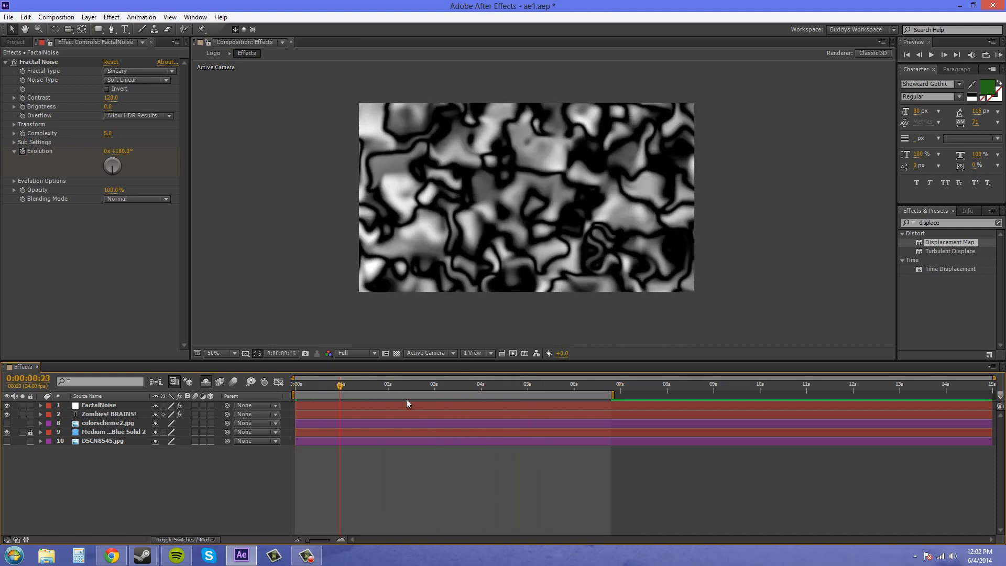
pyautogui.moveTo(406, 403); pyautogui.dragTo(272, 399)
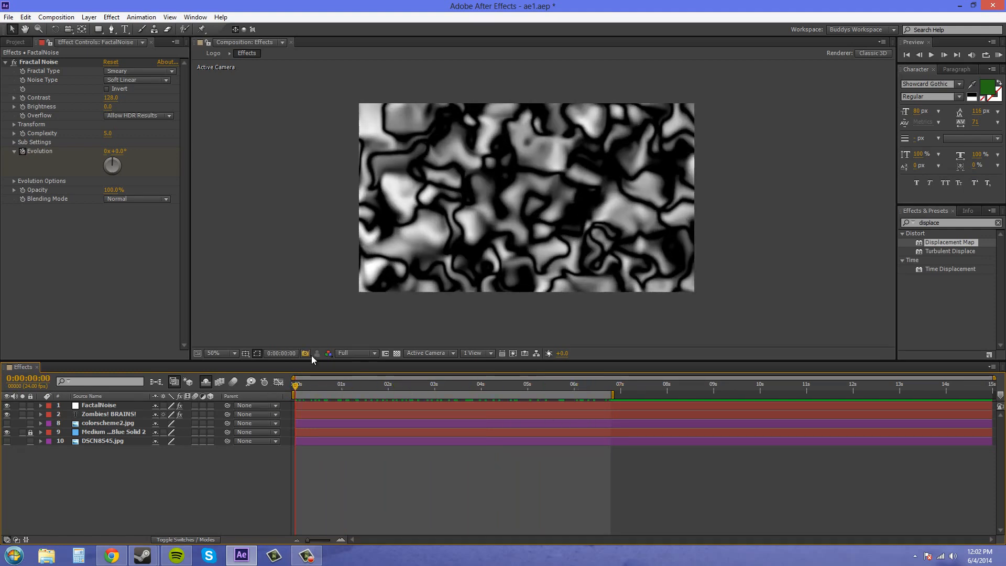
pyautogui.click(328, 353)
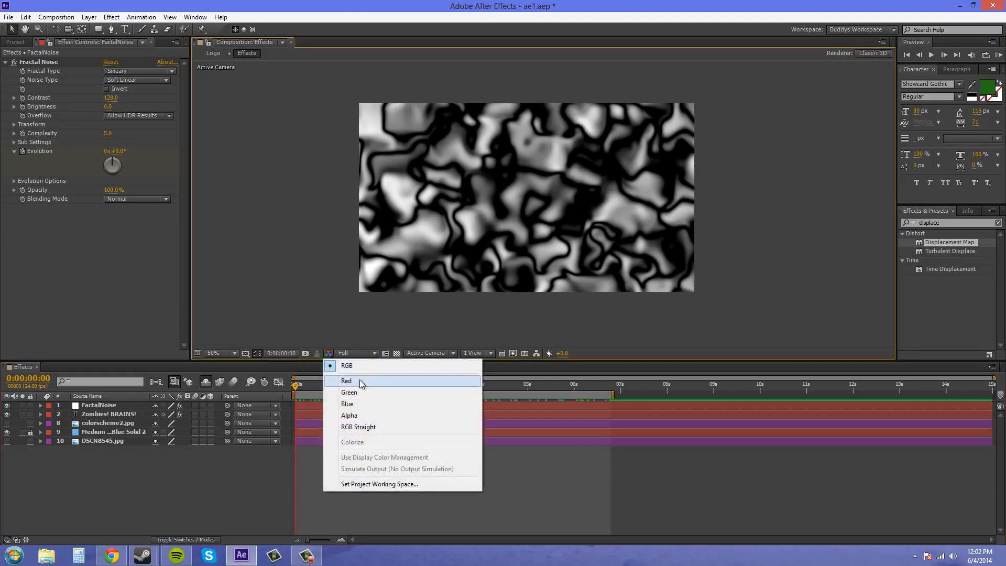
pyautogui.click(362, 382)
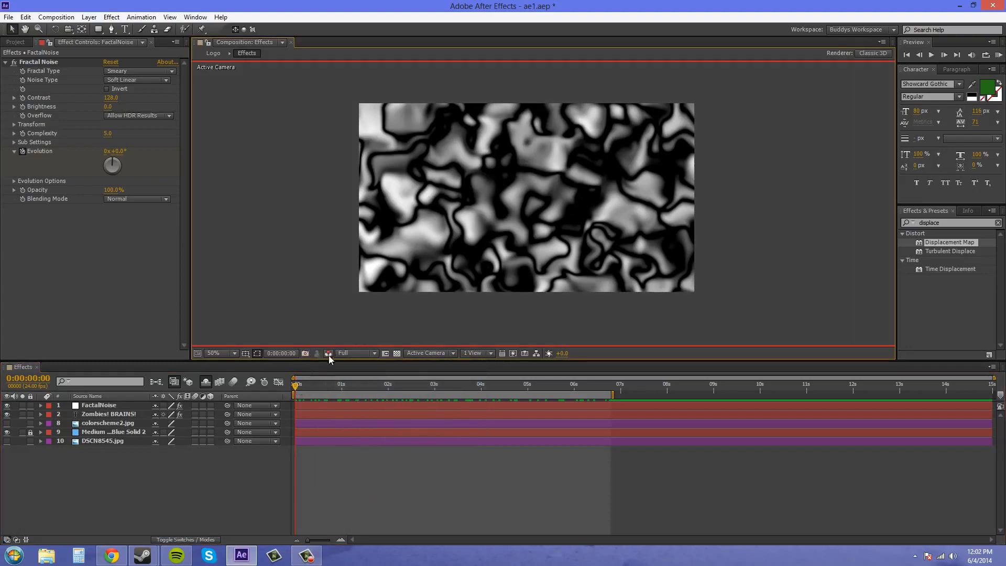
pyautogui.click(328, 355)
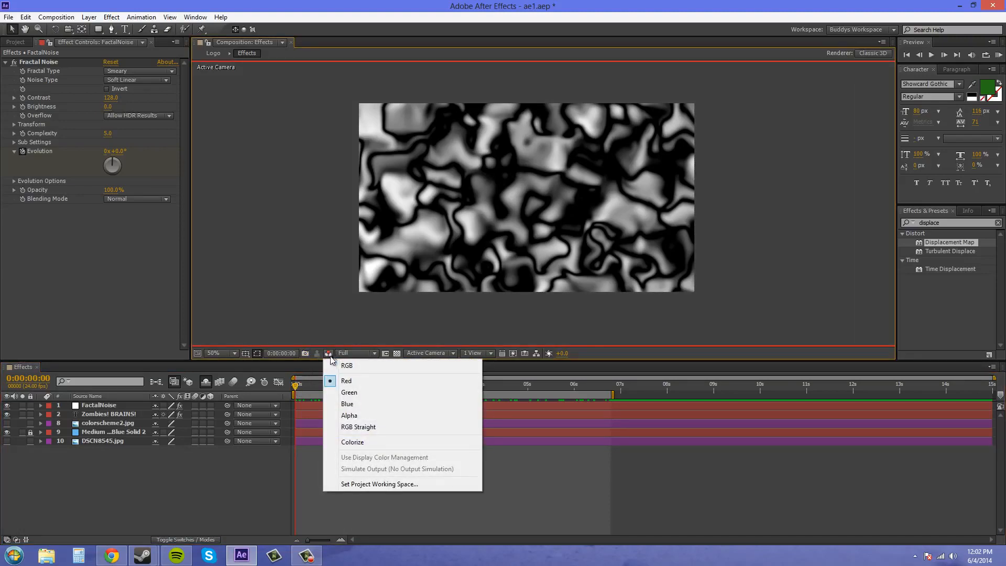
pyautogui.click(334, 366)
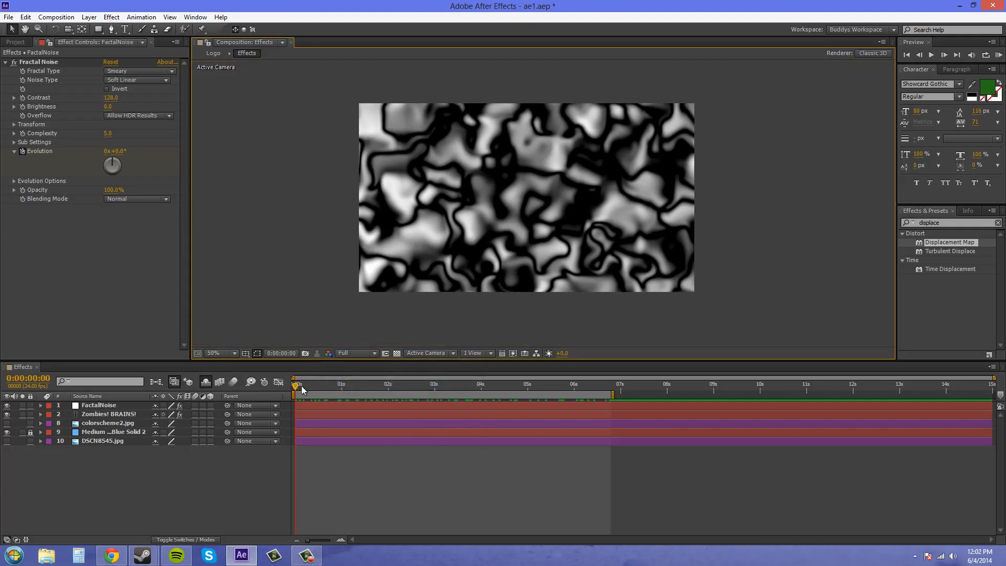
pyautogui.moveTo(302, 389)
pyautogui.mouseDown()
pyautogui.moveTo(549, 407)
pyautogui.moveTo(293, 406)
pyautogui.mouseUp()
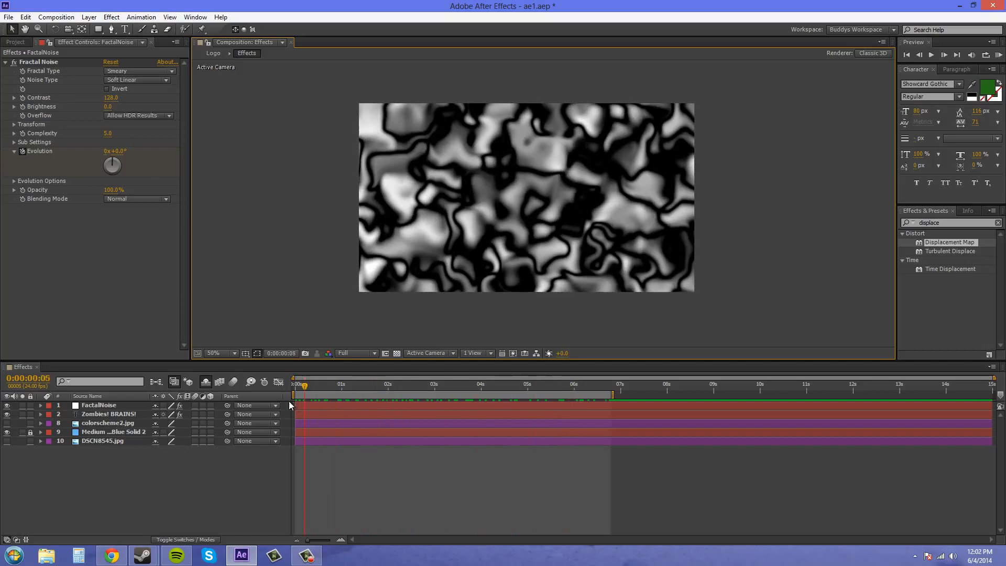
pyautogui.click(329, 354)
pyautogui.click(361, 393)
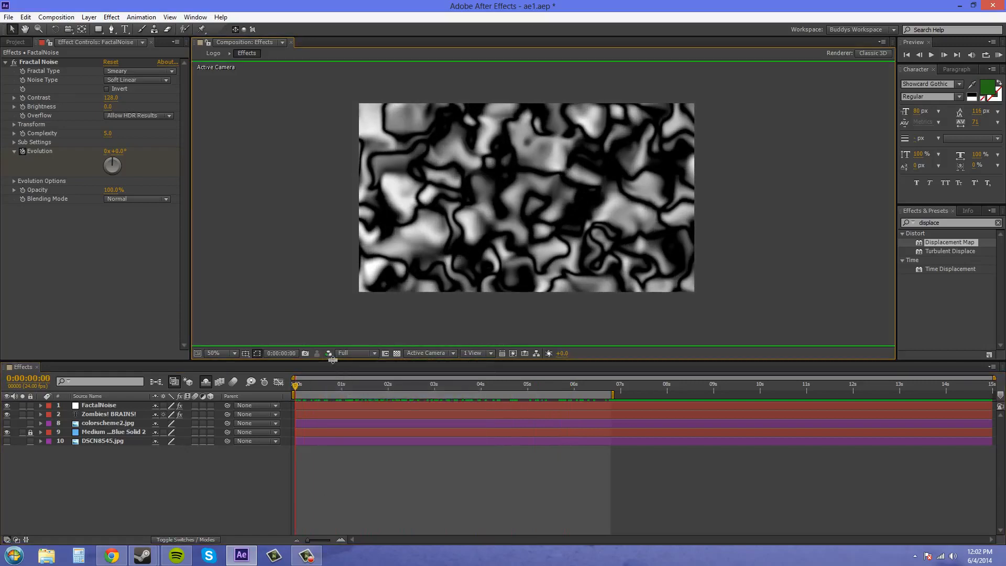
pyautogui.click(329, 355)
pyautogui.click(343, 415)
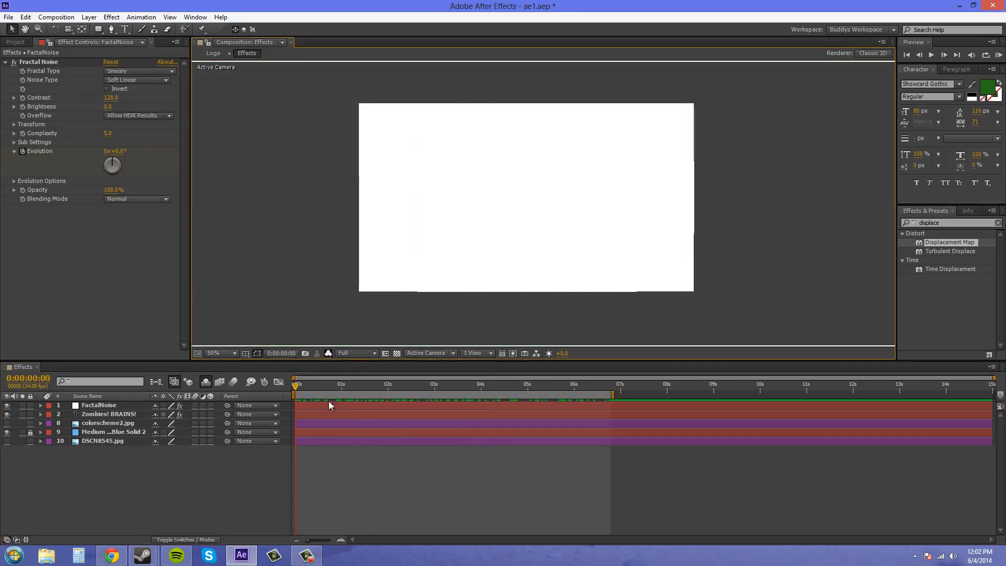
pyautogui.moveTo(296, 387)
pyautogui.mouseDown()
pyautogui.moveTo(507, 393)
pyautogui.moveTo(283, 387)
pyautogui.mouseUp()
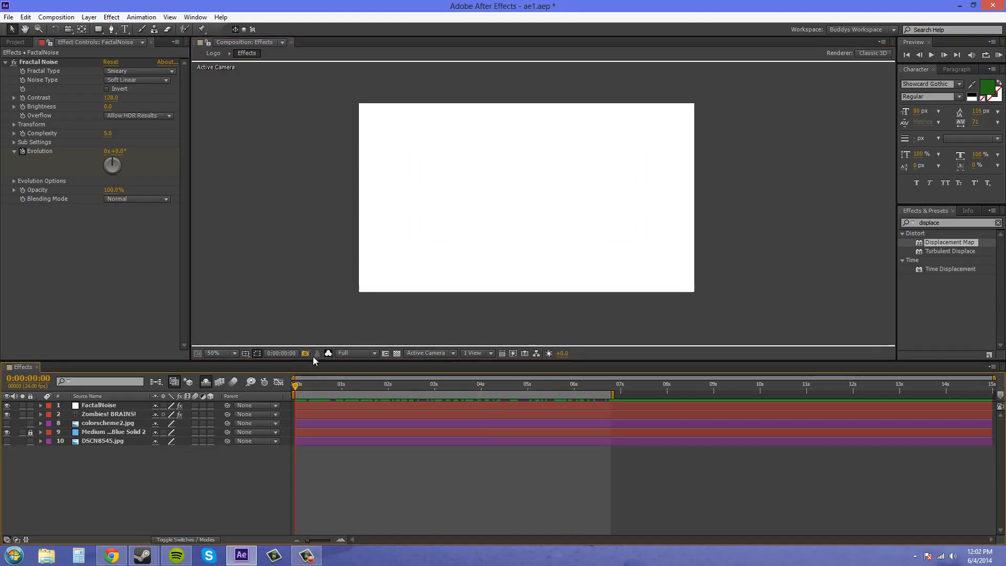
pyautogui.click(328, 353)
pyautogui.click(350, 366)
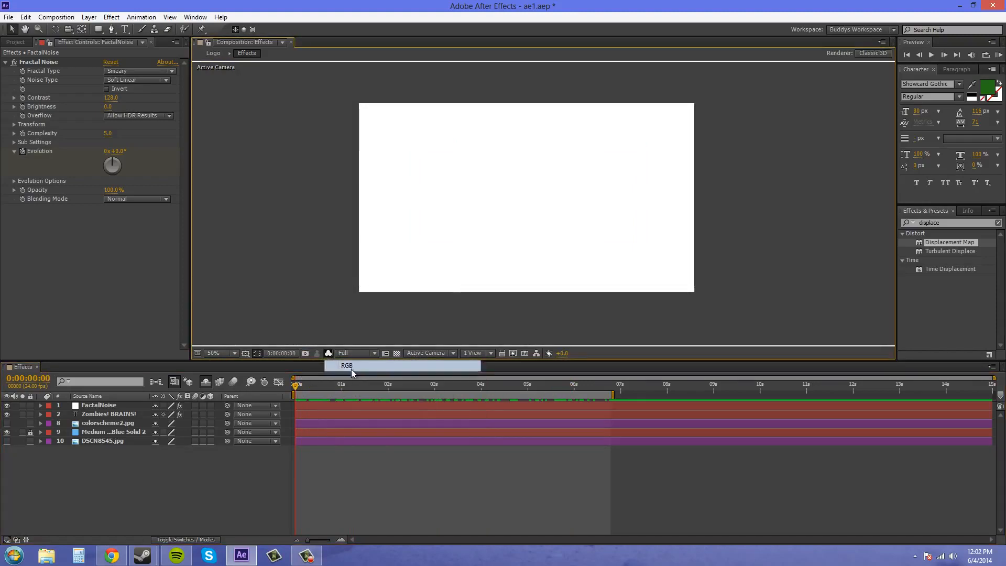
# Set the title's Displacement Map Layer to the FactalNoise layer and hide the noise layer.
pyautogui.click(109, 480)
pyautogui.click(109, 415)
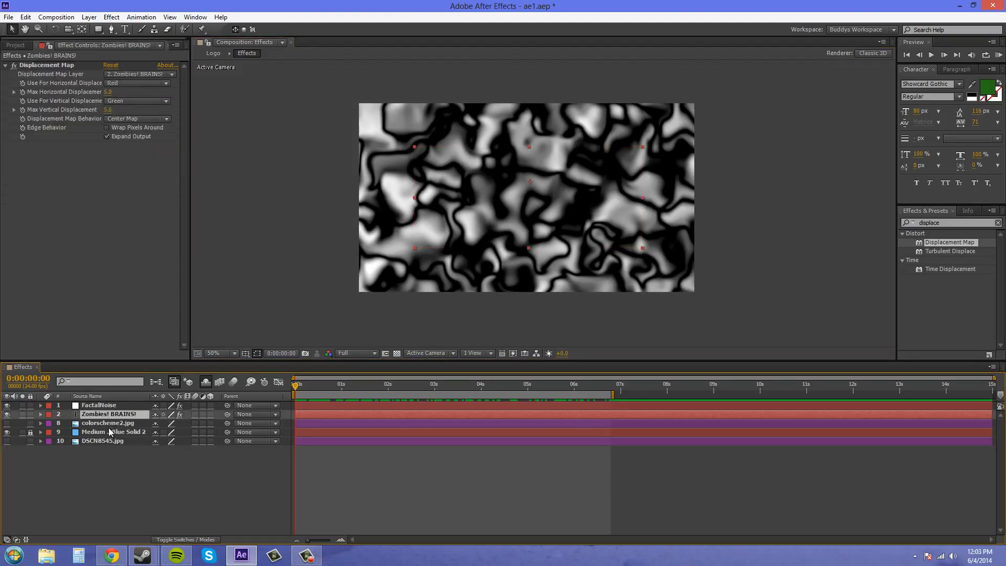
pyautogui.click(137, 74)
pyautogui.click(157, 101)
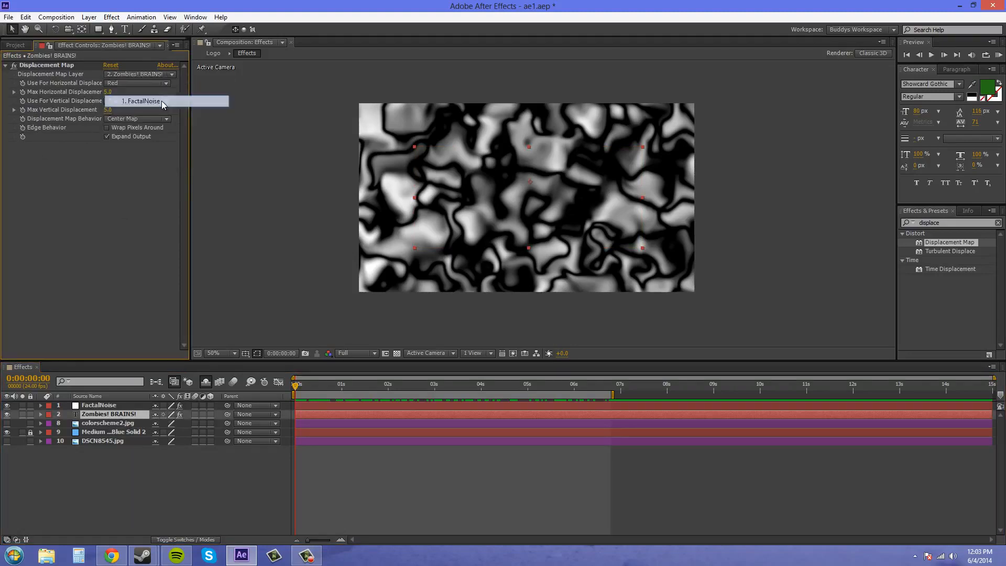
pyautogui.click(7, 405)
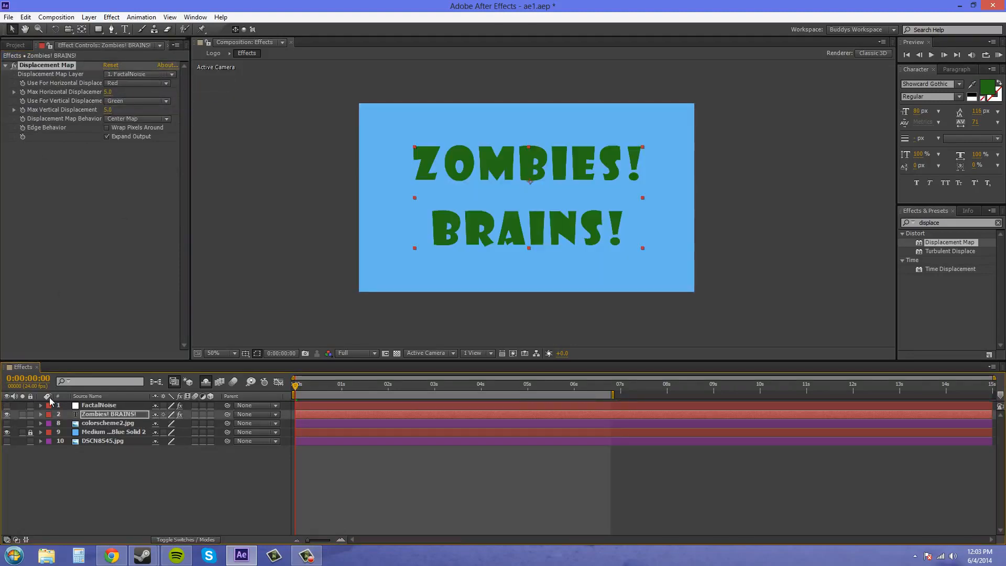
# Scrub to 3 seconds and compare the FactalNoise and title layers' effect settings.
pyautogui.moveTo(296, 390); pyautogui.dragTo(434, 400)
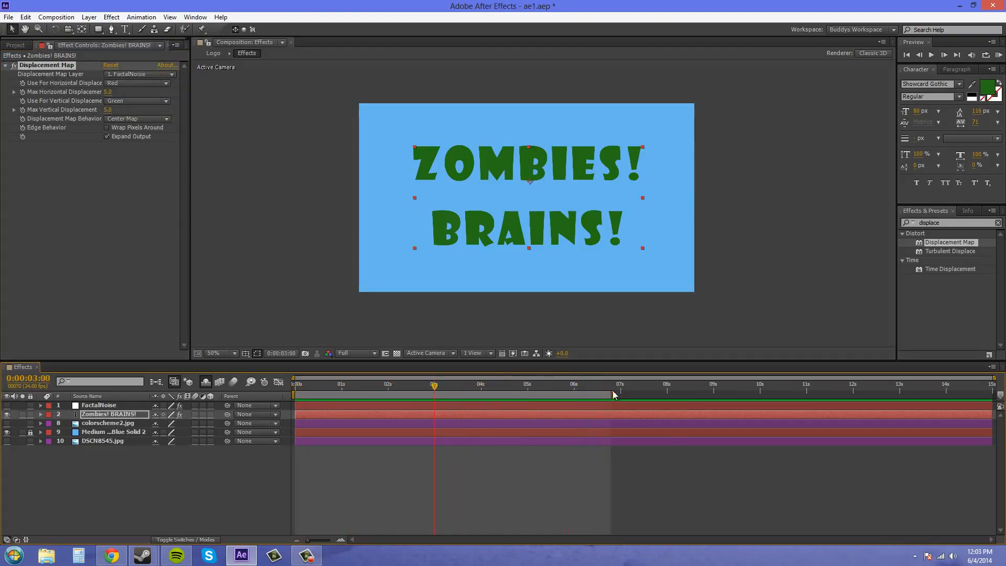
pyautogui.moveTo(614, 395); pyautogui.dragTo(628, 396)
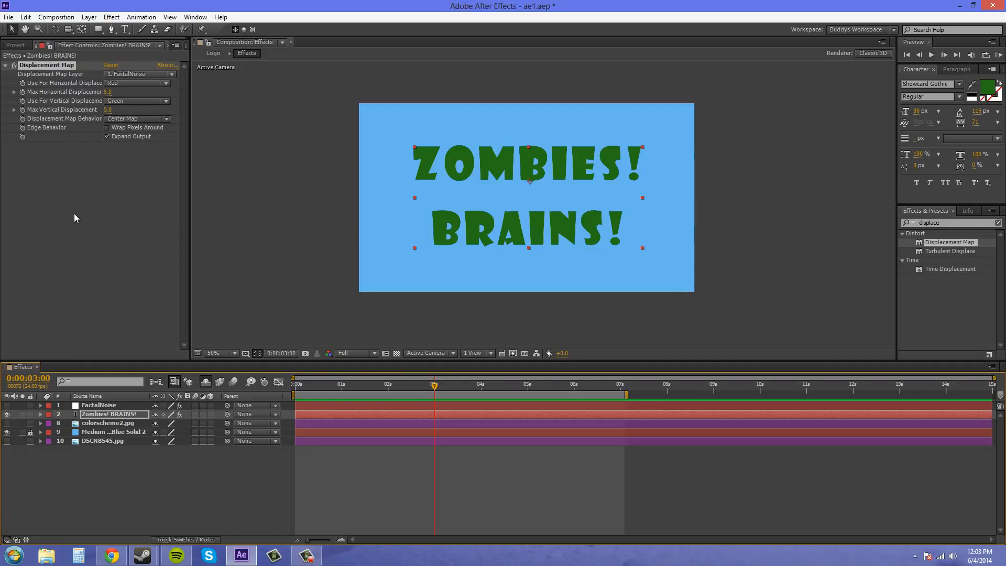
pyautogui.click(104, 406)
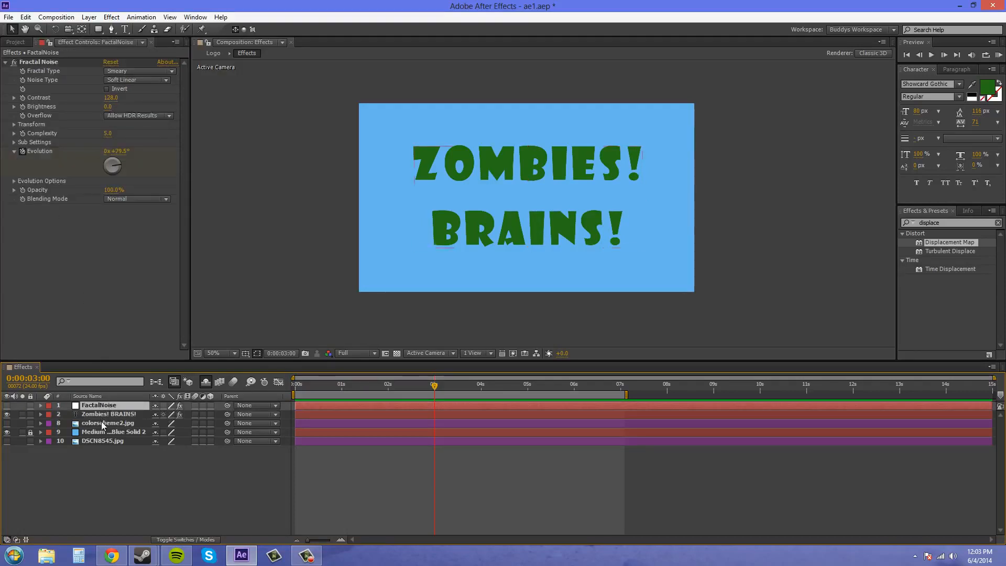
pyautogui.click(125, 416)
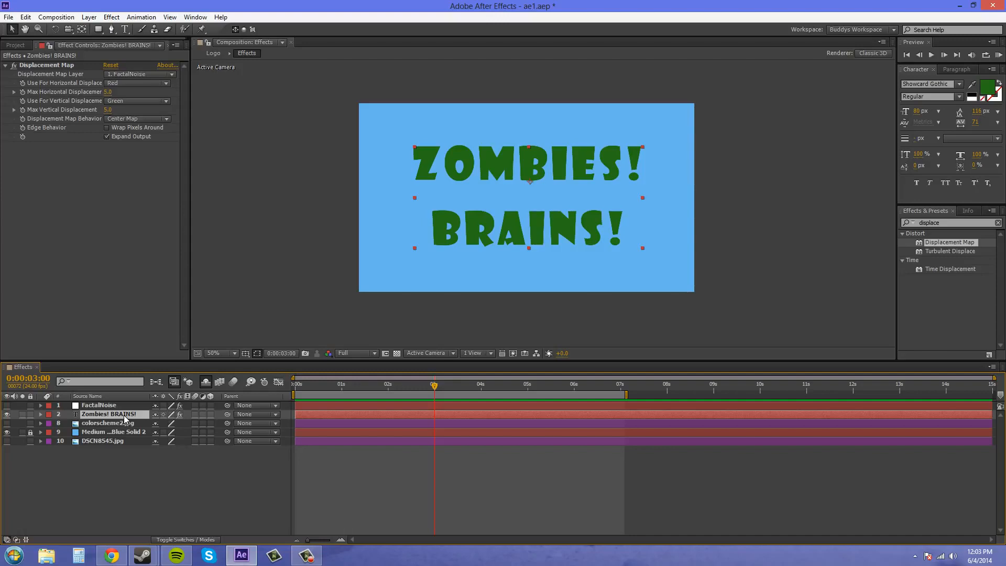
# Pre-compose the FactalNoise layer, moving all attributes, into a new composition named FractalMap.
pyautogui.click(116, 407)
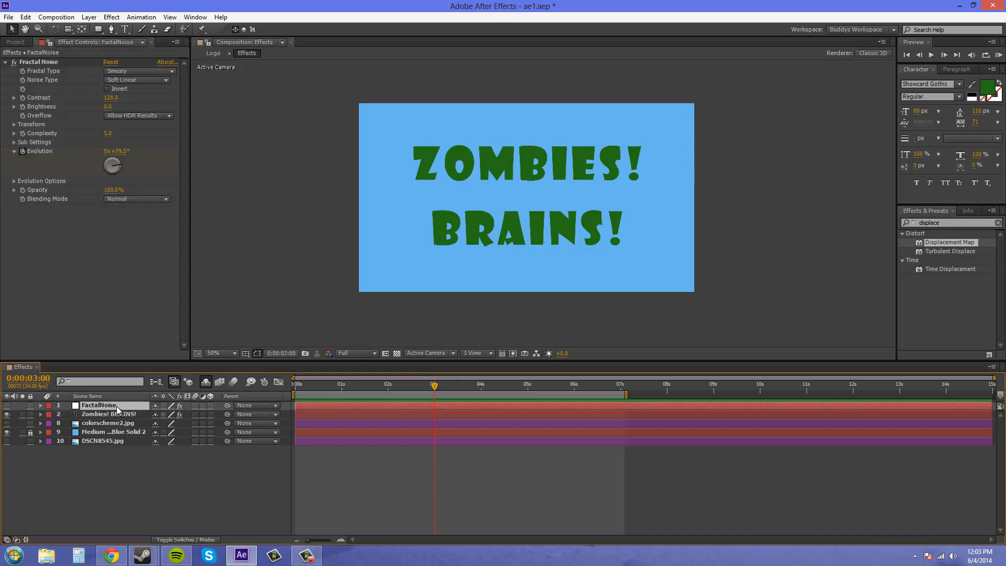
pyautogui.rightClick(95, 407)
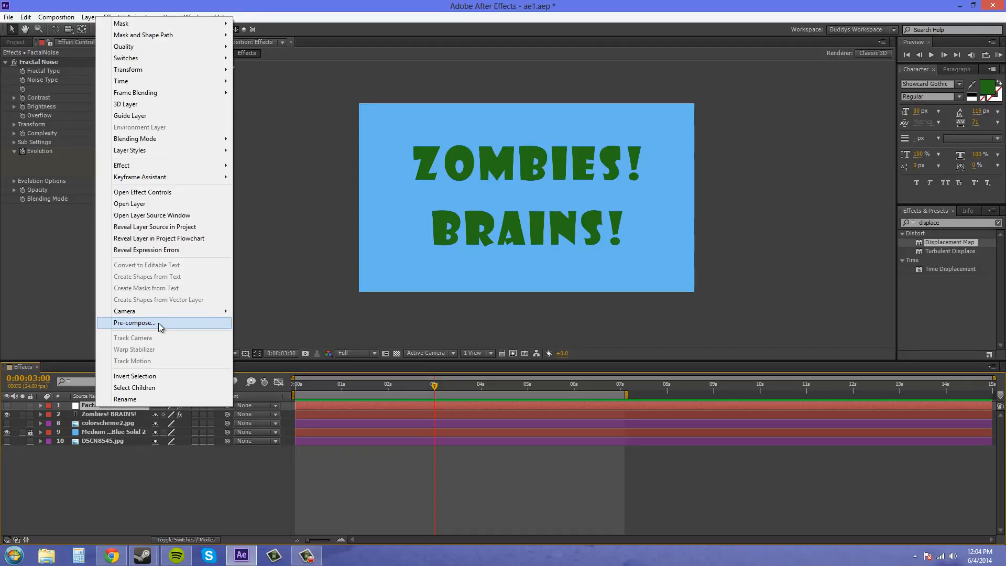
pyautogui.click(158, 323)
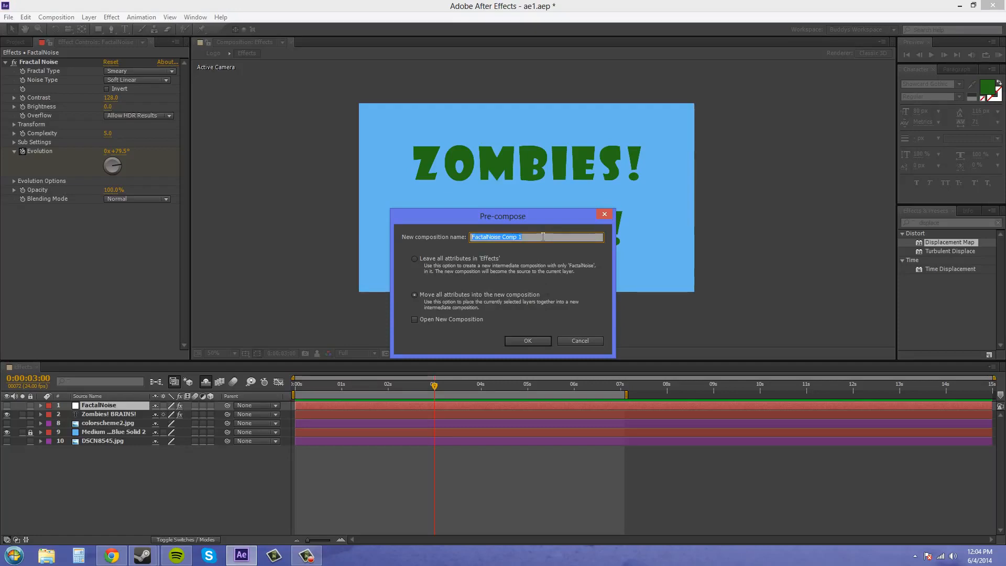
pyautogui.write('FractalMap')
pyautogui.click(525, 341)
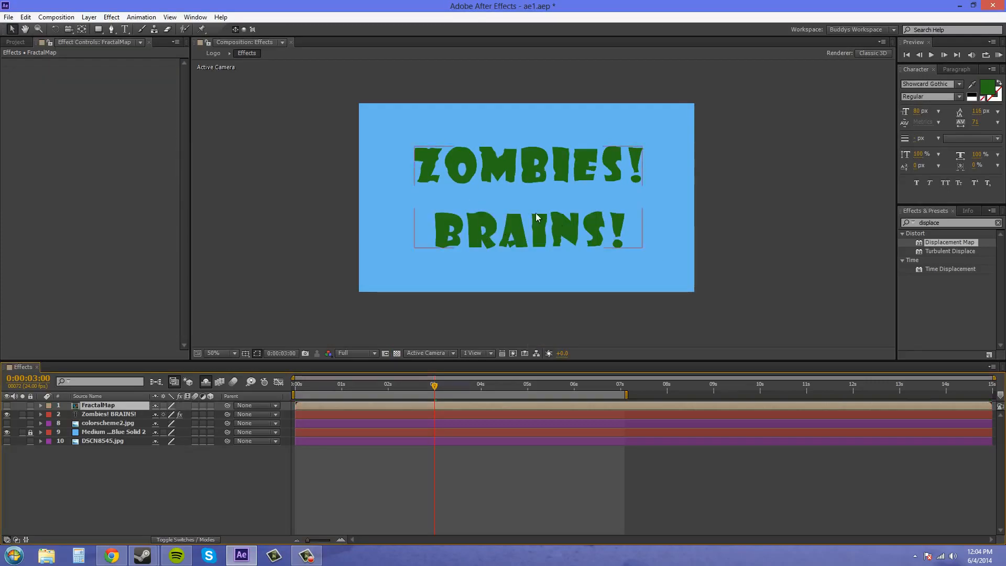
# Raise the title layer's Max Horizontal Displacement to about 56 and scrub the timeline to preview the distortion.
pyautogui.click(119, 415)
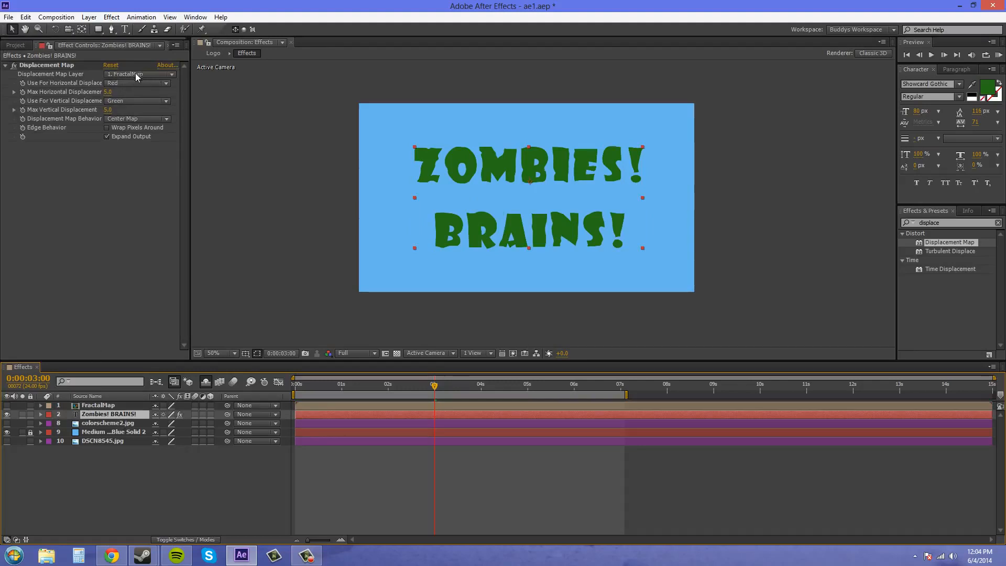
pyautogui.moveTo(430, 387); pyautogui.dragTo(400, 393)
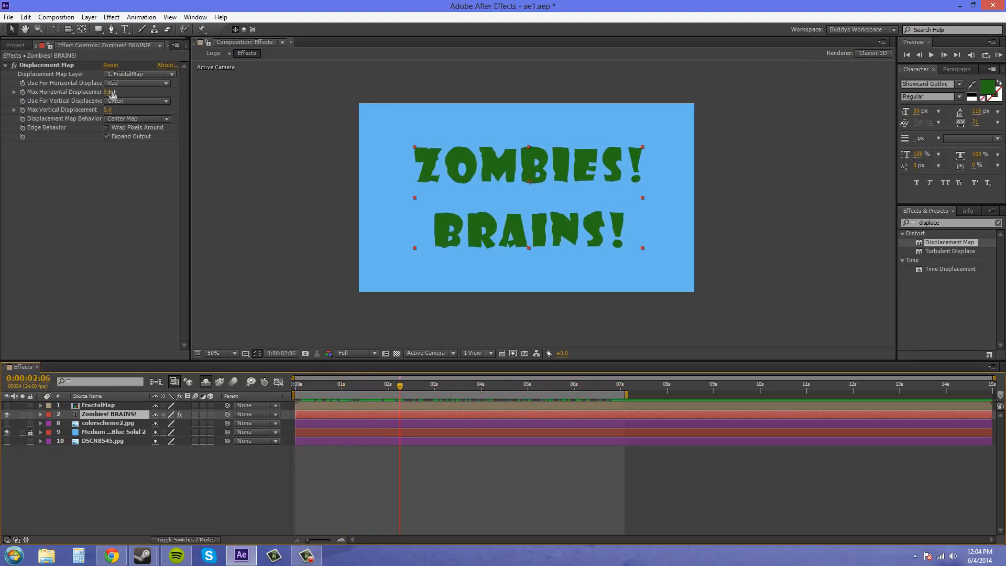
pyautogui.moveTo(112, 94); pyautogui.dragTo(137, 95)
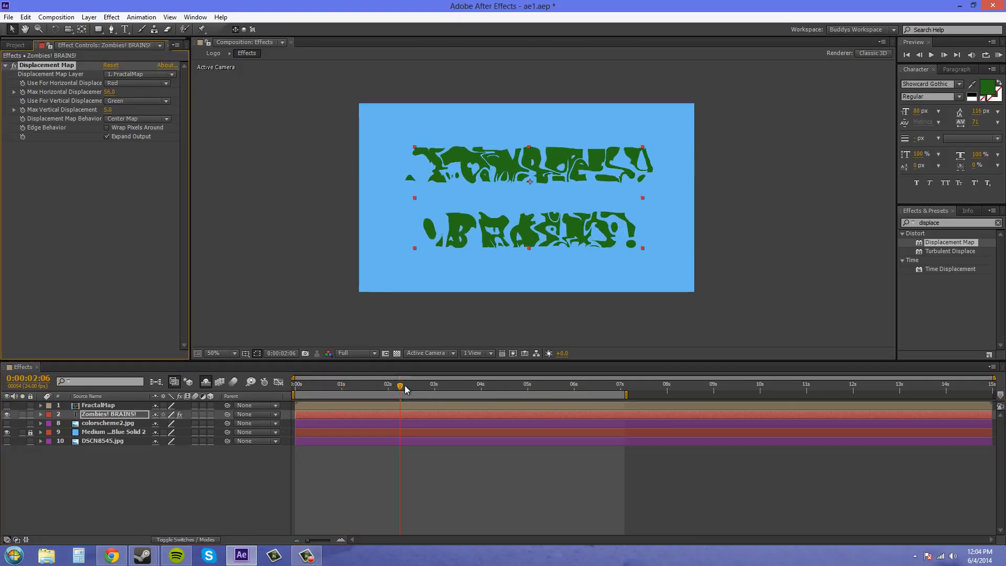
pyautogui.moveTo(405, 389); pyautogui.dragTo(289, 363)
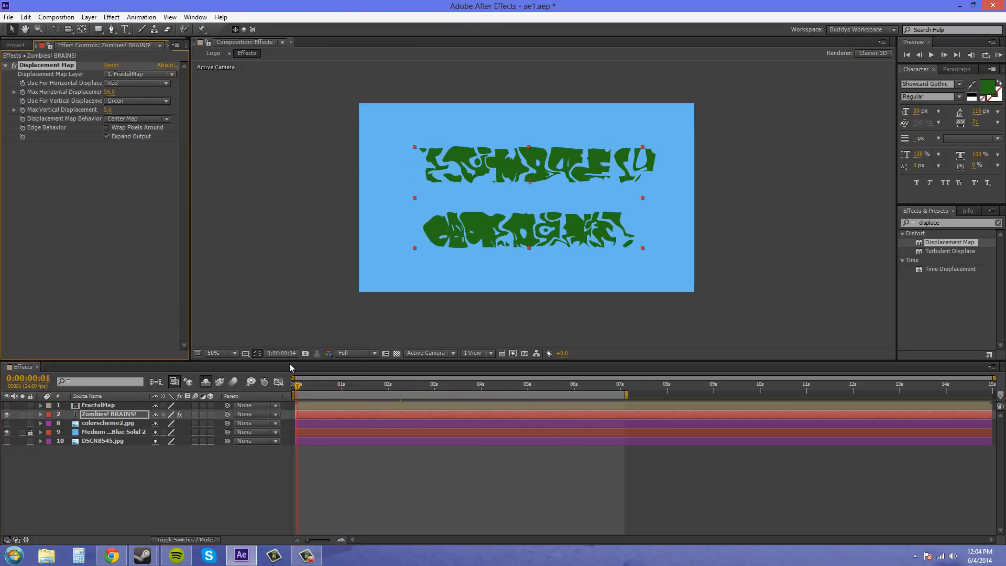
# Set the title's Max Horizontal Displacement to 5.
pyautogui.click(108, 93)
pyautogui.write('5')
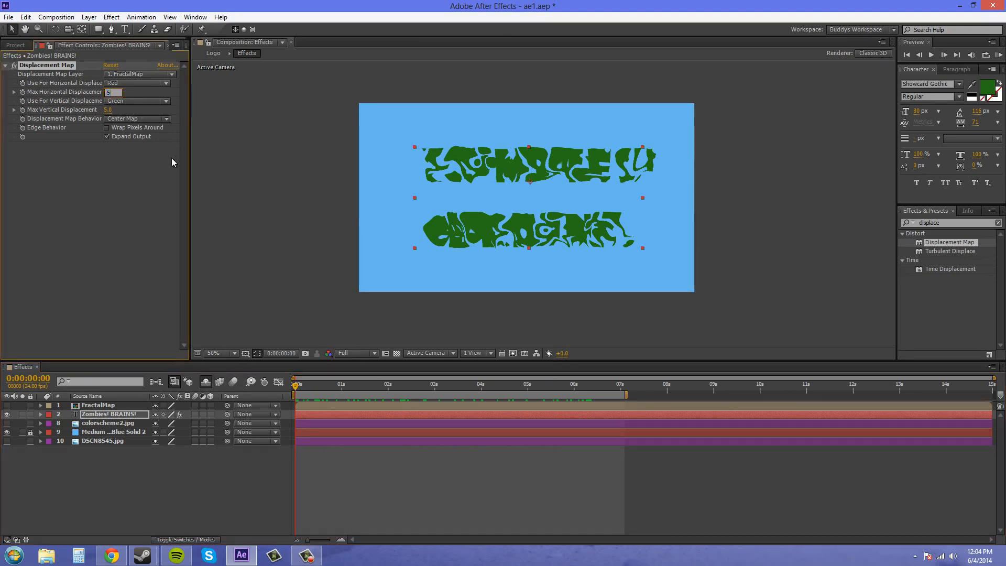
pyautogui.press('Return')
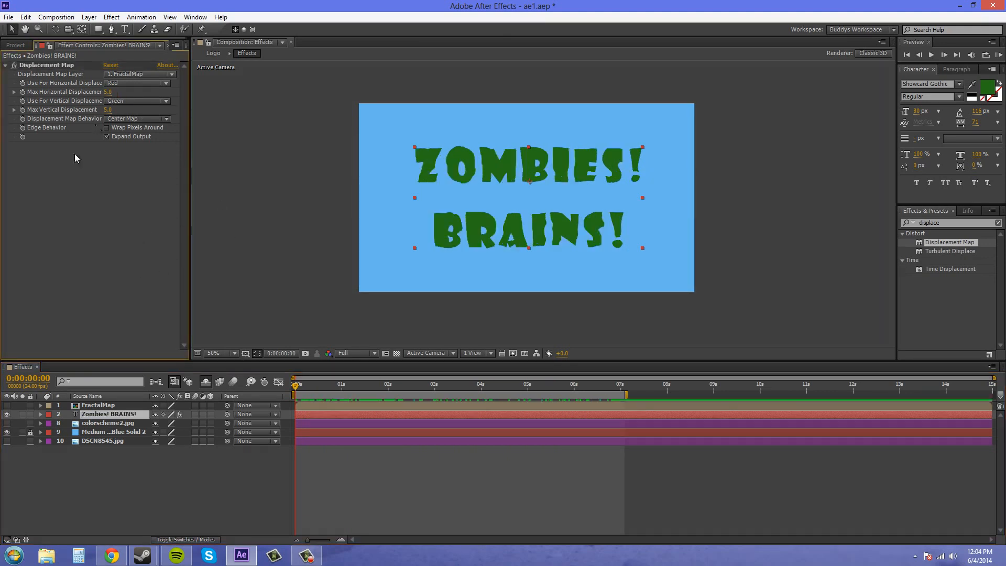
# Set both the horizontal and vertical displacement channels of the Displacement Map to Luminance.
pyautogui.click(121, 83)
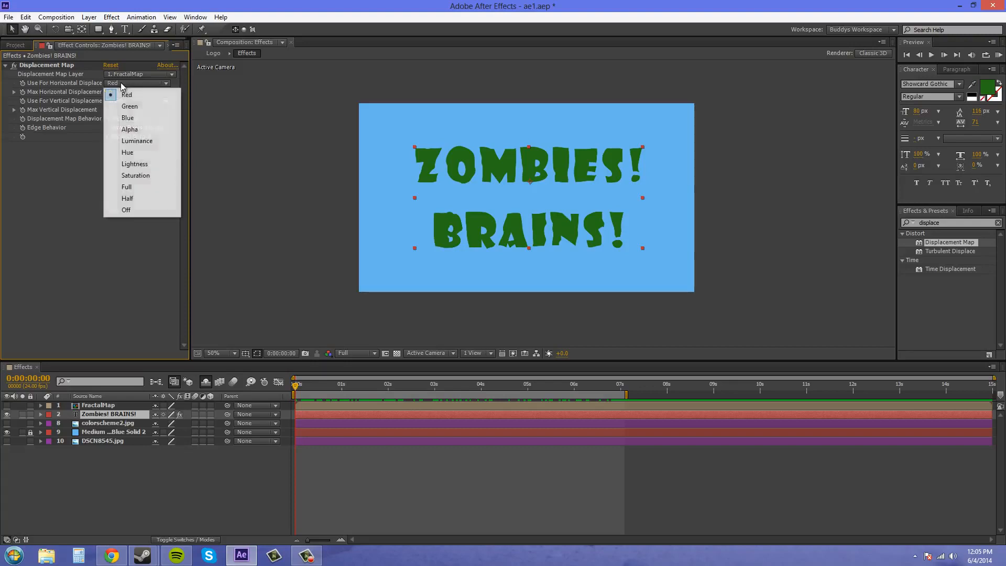
pyautogui.click(127, 95)
pyautogui.click(134, 101)
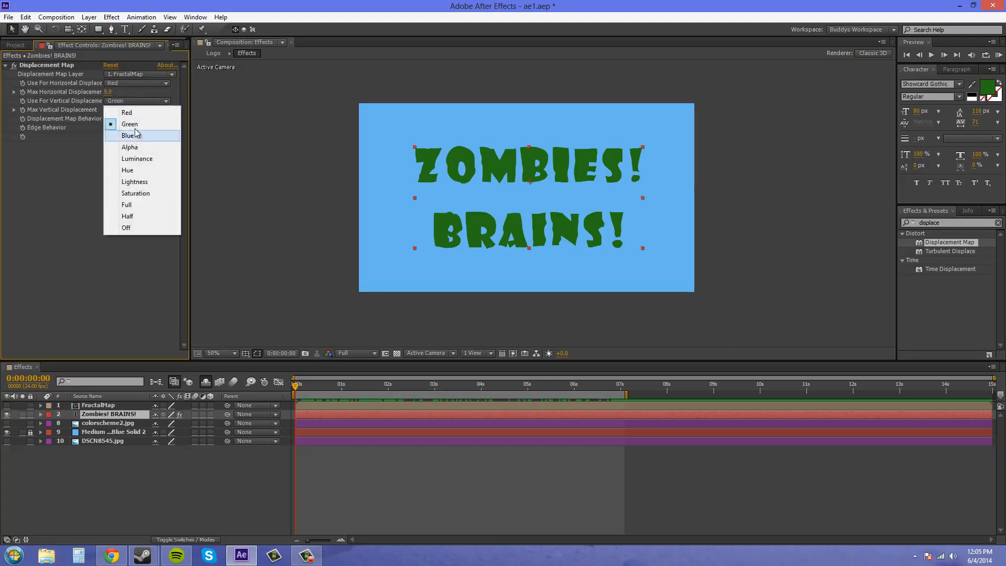
pyautogui.click(135, 127)
pyautogui.click(127, 83)
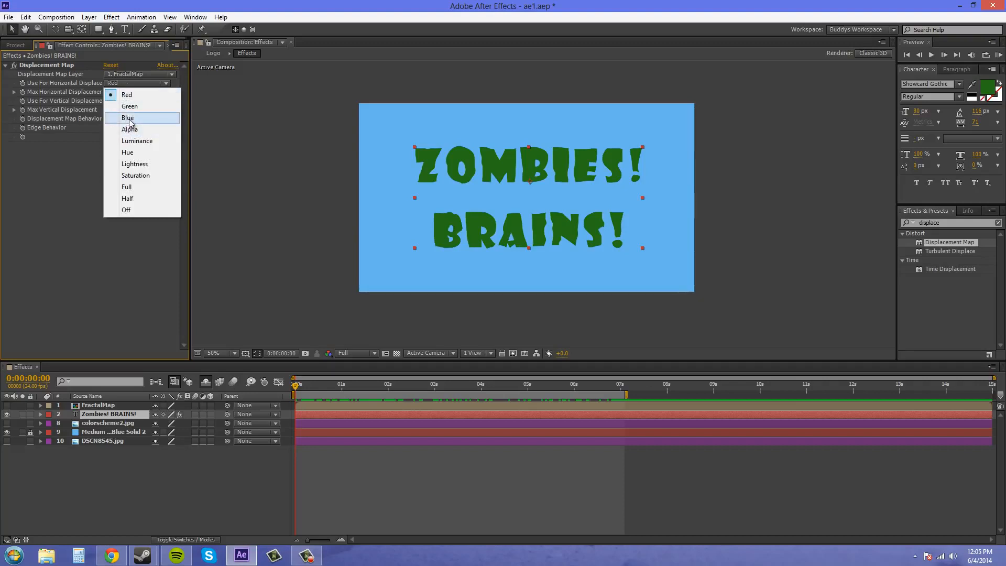
pyautogui.click(134, 144)
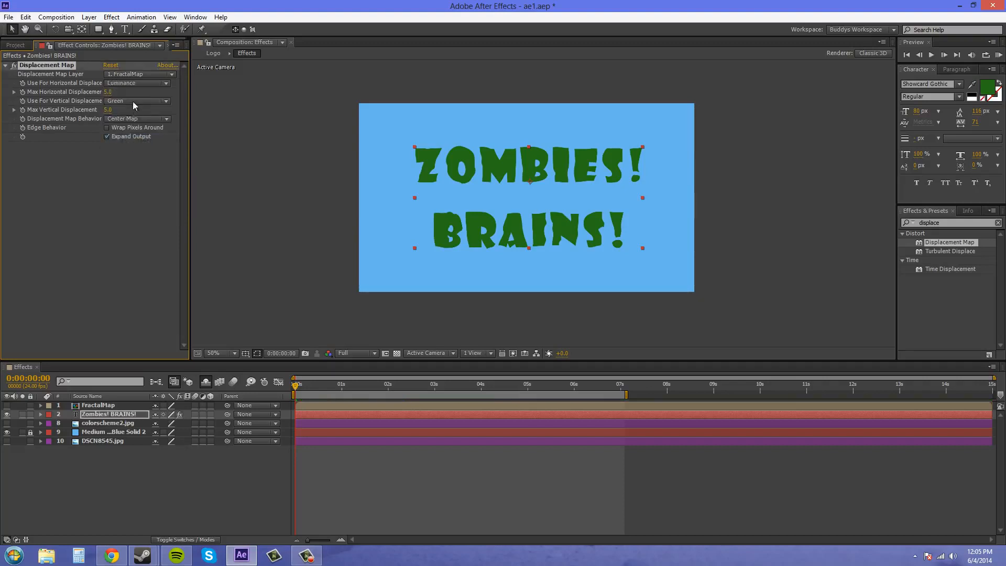
pyautogui.click(134, 100)
pyautogui.click(132, 159)
# Return to the start and run a RAM preview of the displaced title.
pyautogui.moveTo(297, 391); pyautogui.dragTo(243, 407)
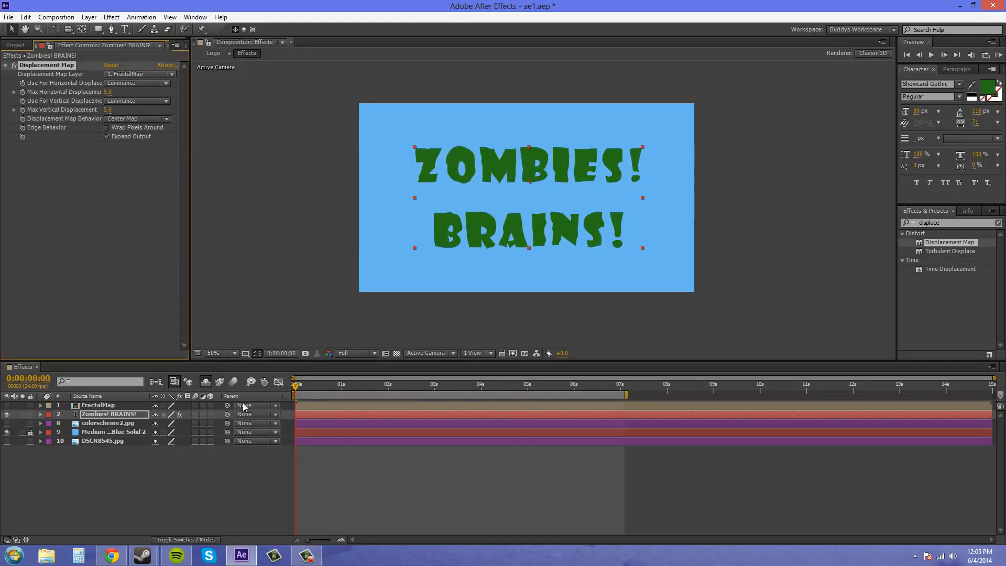
pyautogui.click(997, 58)
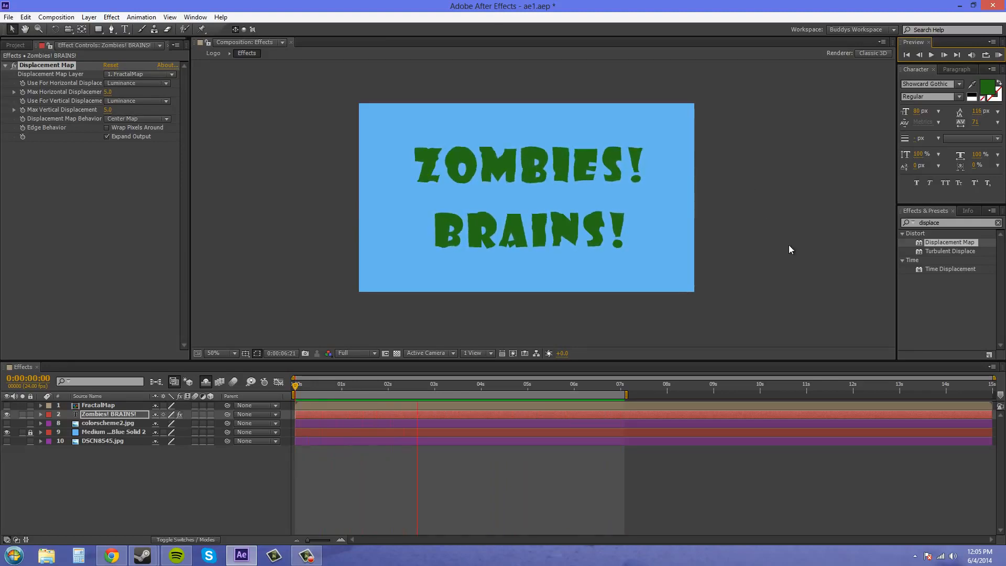
pyautogui.press('space')
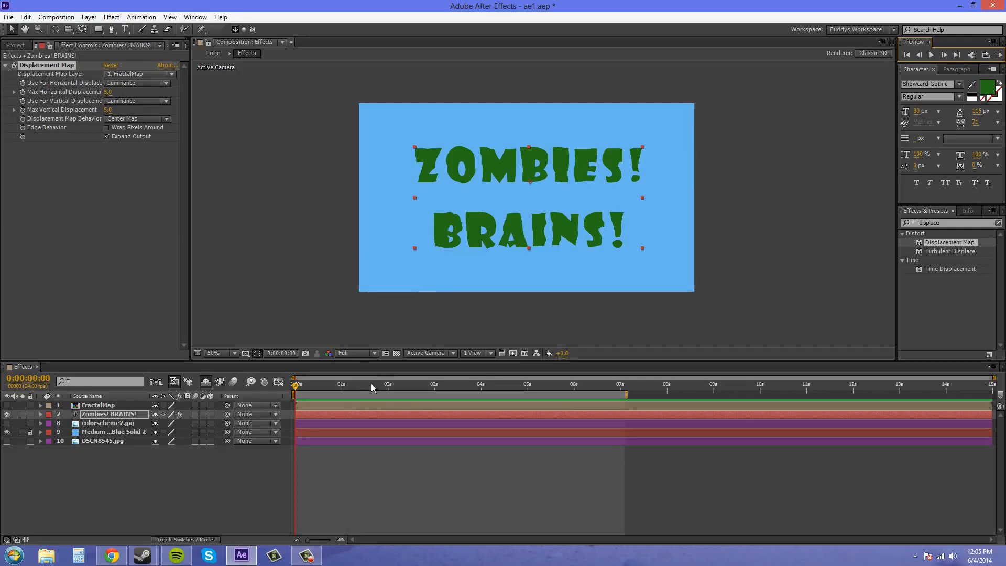
# Try Stretch Map to Fit as the Displacement Map Behavior, then switch back to Center Map.
pyautogui.moveTo(299, 388); pyautogui.dragTo(408, 391)
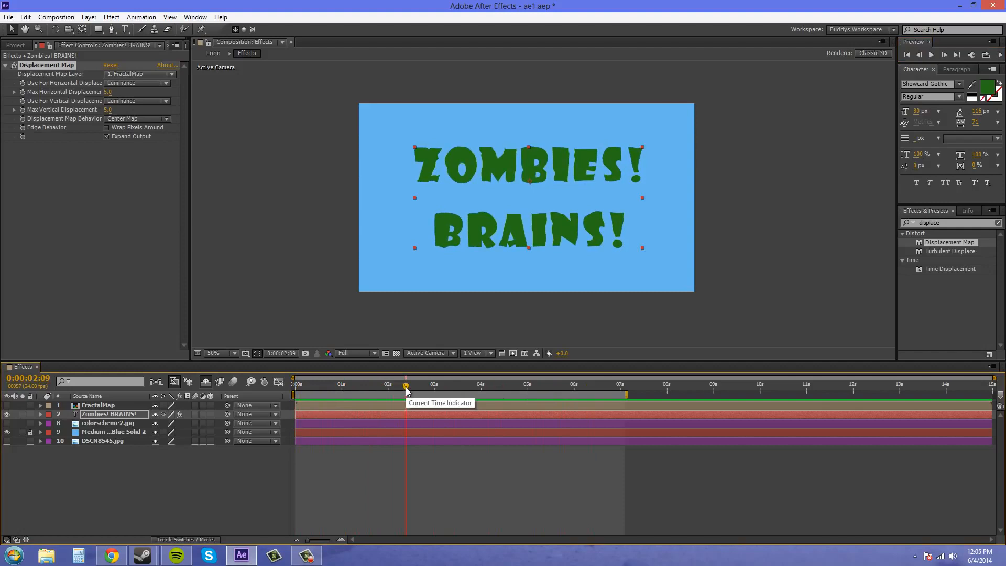
pyautogui.click(128, 118)
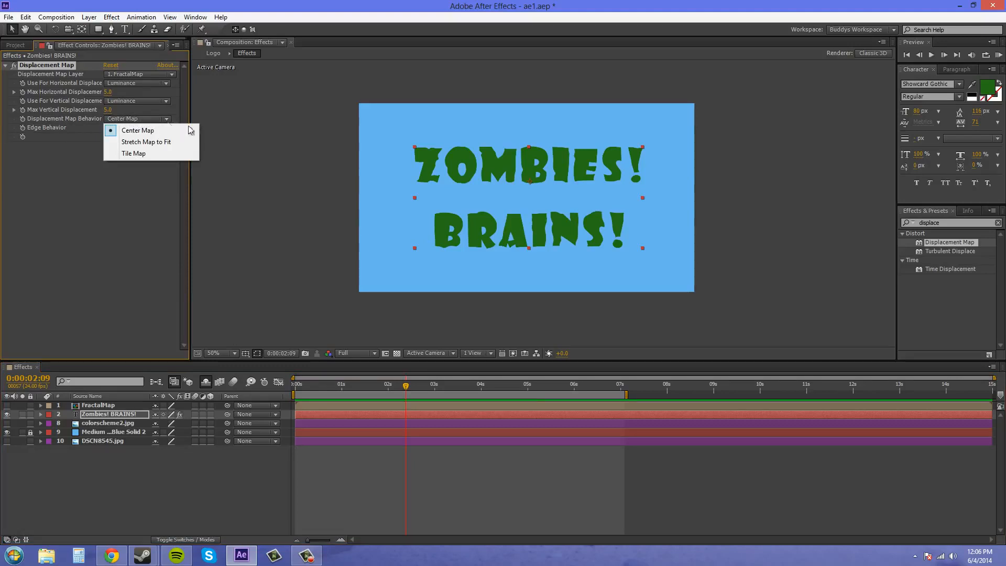
pyautogui.click(173, 141)
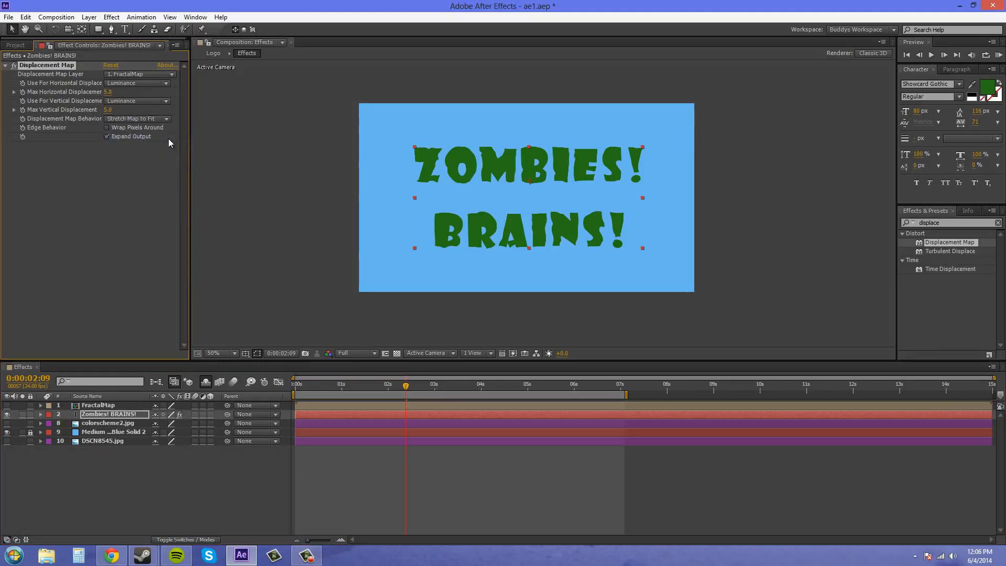
pyautogui.click(148, 120)
pyautogui.click(139, 131)
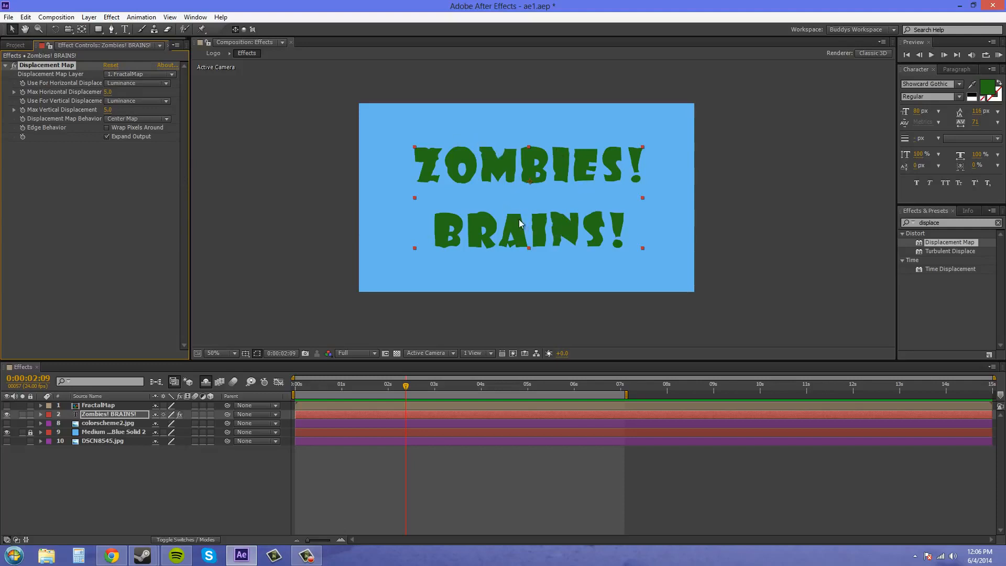
# Try Stretch Map to Fit and Tile Map as the map behavior, then restore Center Map.
pyautogui.click(143, 121)
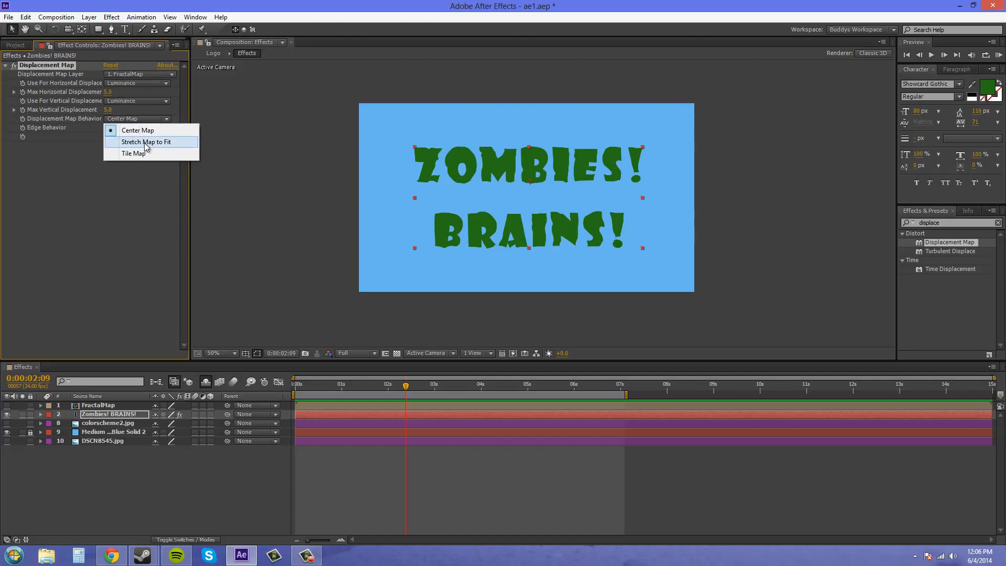
pyautogui.click(144, 143)
pyautogui.click(135, 119)
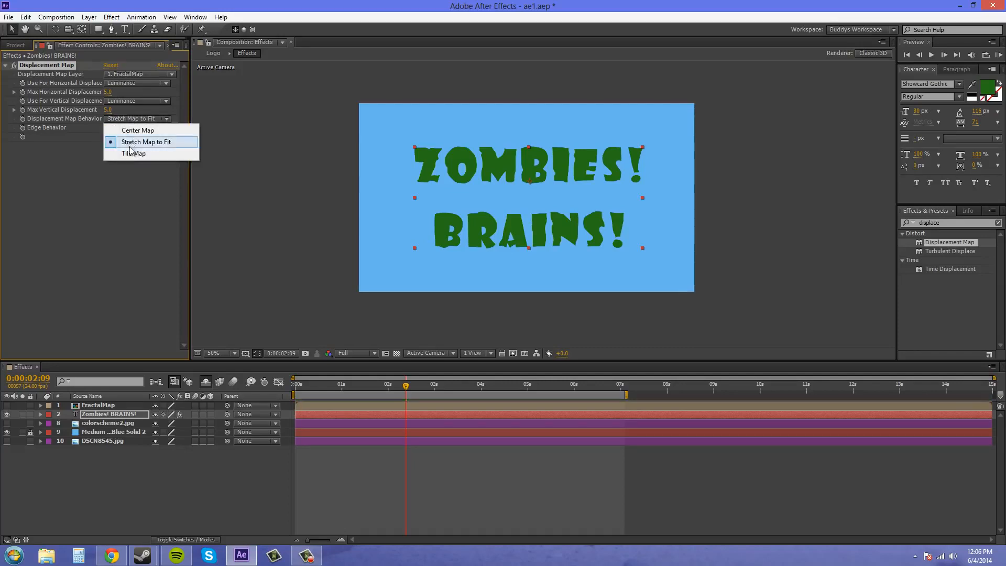
pyautogui.click(133, 154)
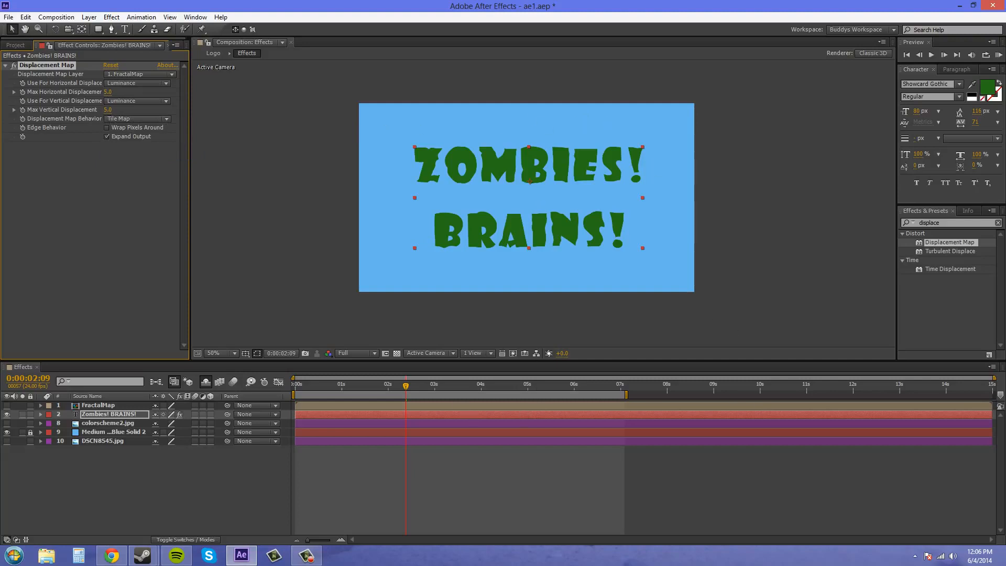
pyautogui.moveTo(406, 386)
pyautogui.mouseDown()
pyautogui.moveTo(477, 394)
pyautogui.moveTo(420, 390)
pyautogui.mouseUp()
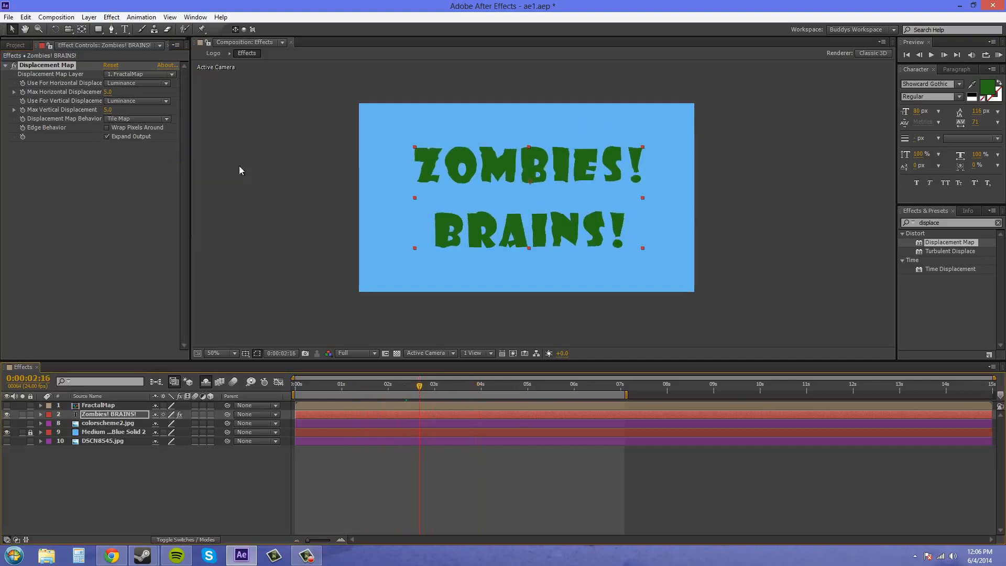
pyautogui.click(144, 118)
pyautogui.click(137, 131)
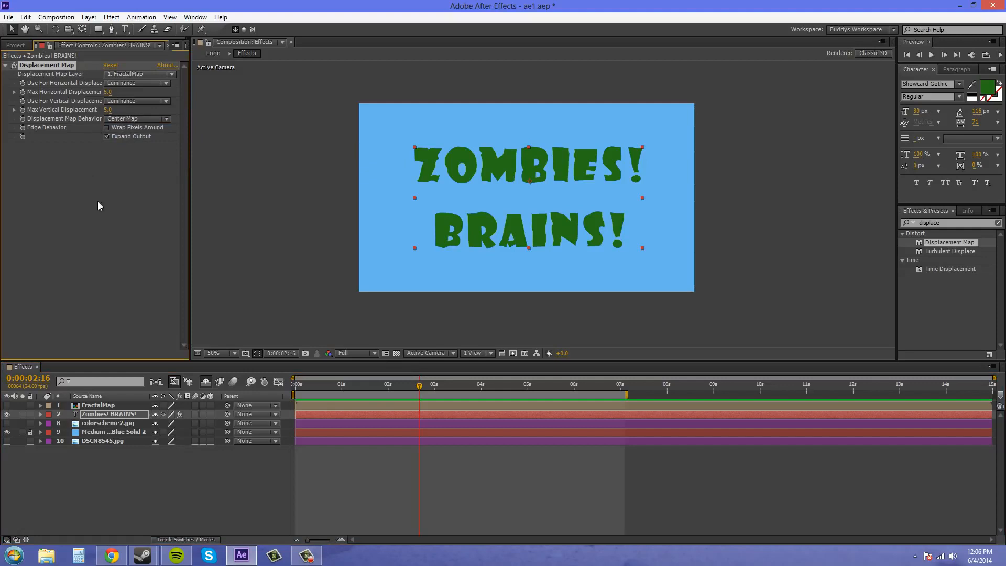
# Toggle Wrap Pixels Around on and off while scrubbing to compare the edges.
pyautogui.click(108, 128)
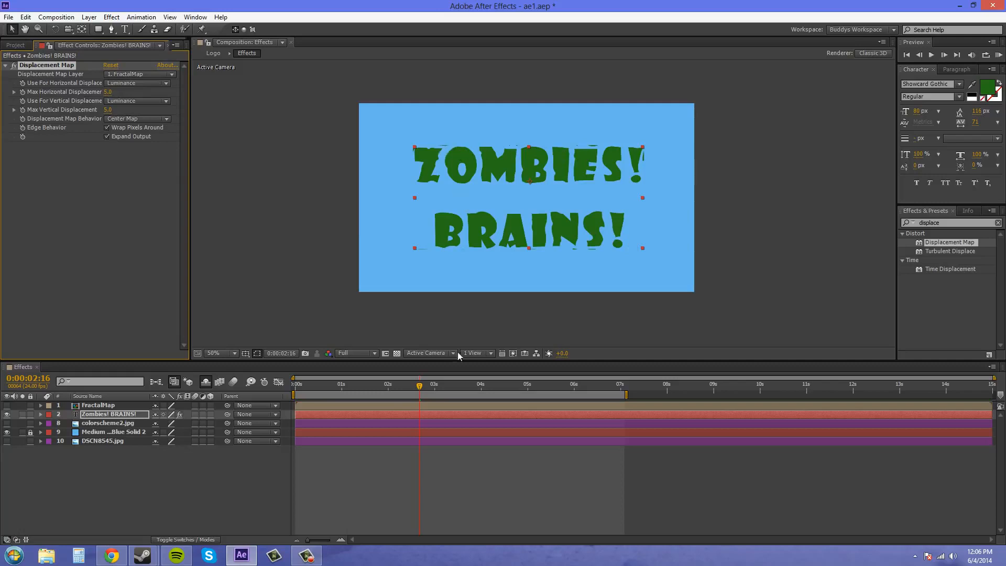
pyautogui.moveTo(423, 386); pyautogui.dragTo(446, 386)
pyautogui.click(107, 127)
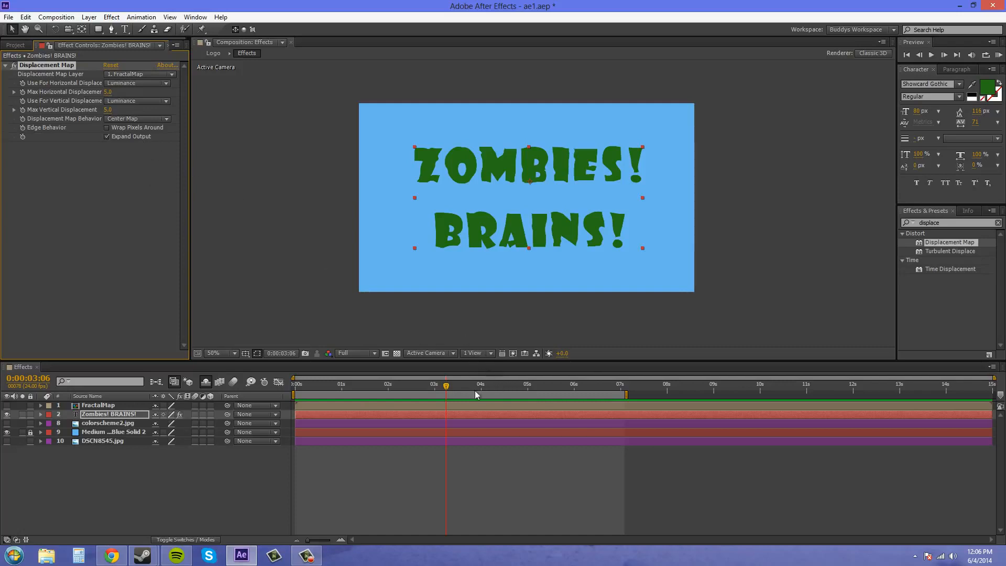
# Scrub to about 6:19 and turn off Expand Output on the title's Displacement Map.
pyautogui.click(349, 385)
pyautogui.moveTo(329, 385); pyautogui.dragTo(301, 385)
pyautogui.moveTo(374, 380); pyautogui.dragTo(611, 406)
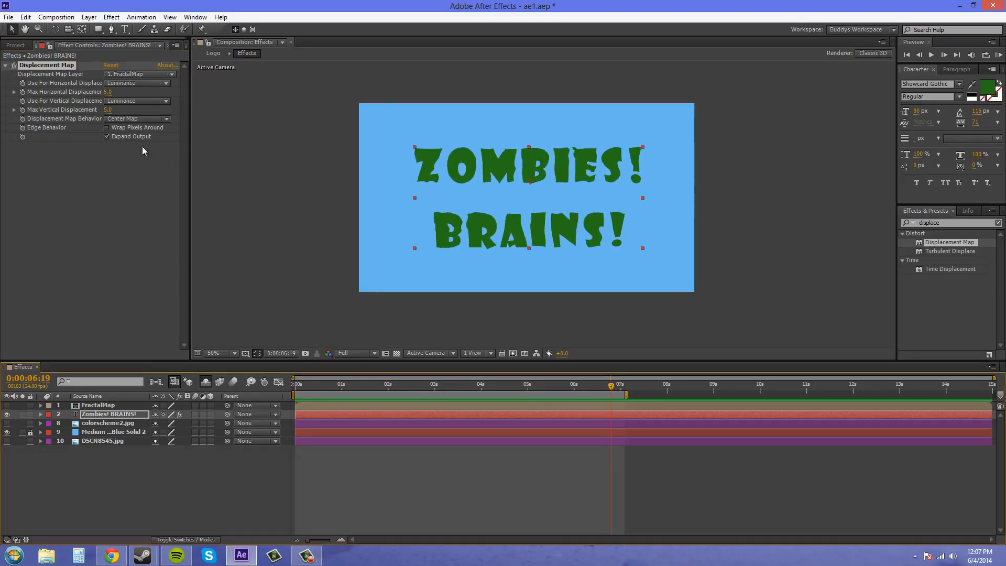
pyautogui.click(107, 137)
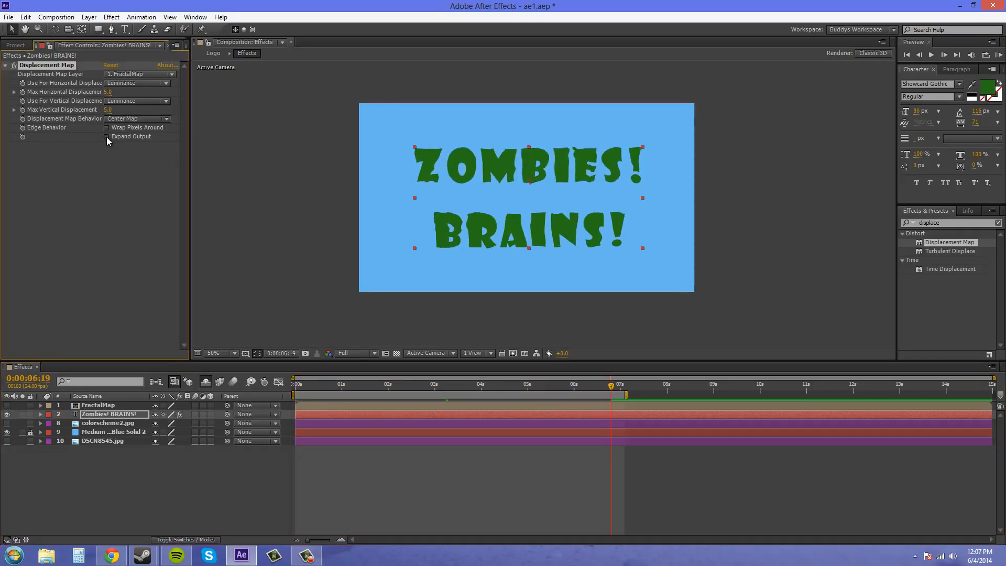